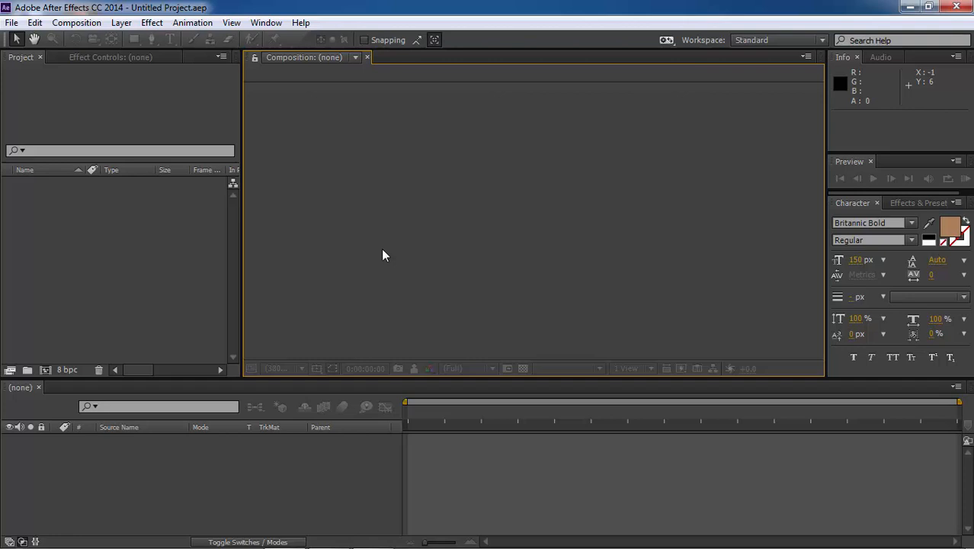
# Step: Create a new 1280 x 720 px composition with a duration of 5 seconds
pyautogui.click(76, 23)
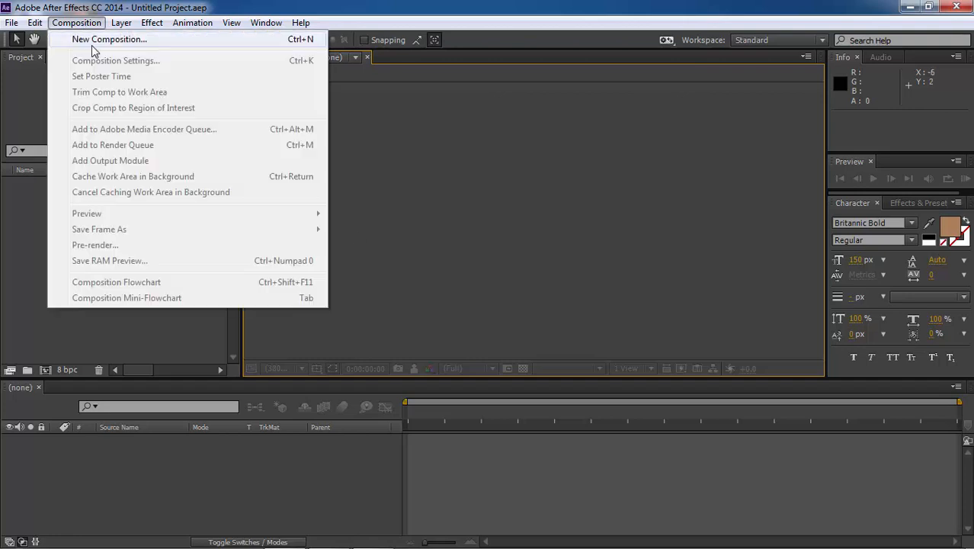
pyautogui.click(92, 37)
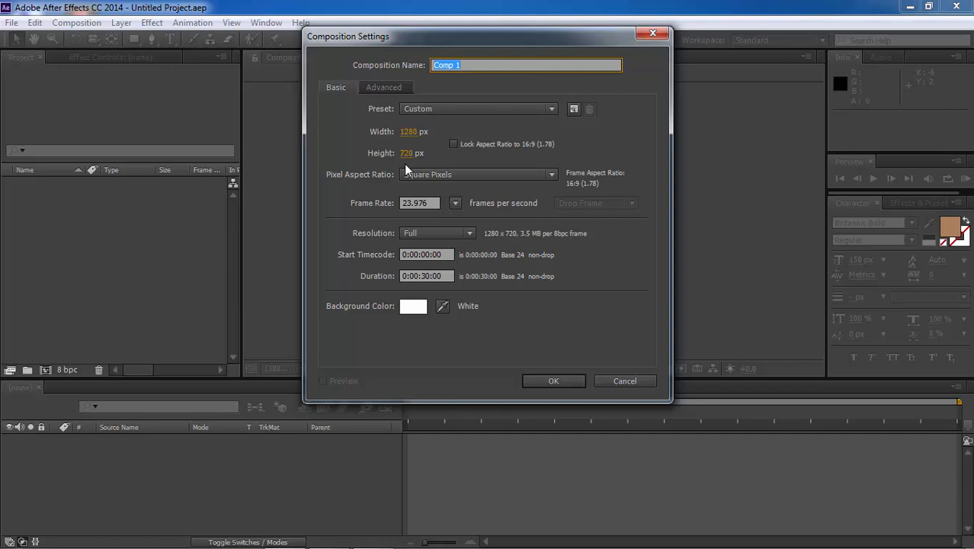
pyautogui.doubleClick(431, 275)
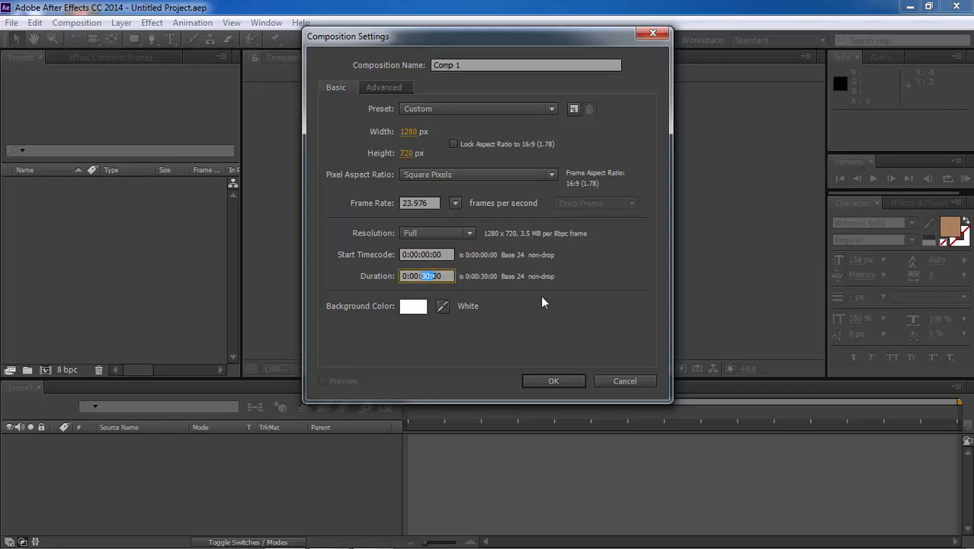
pyautogui.press('BackSpace')
pyautogui.write('5')
pyautogui.click(556, 383)
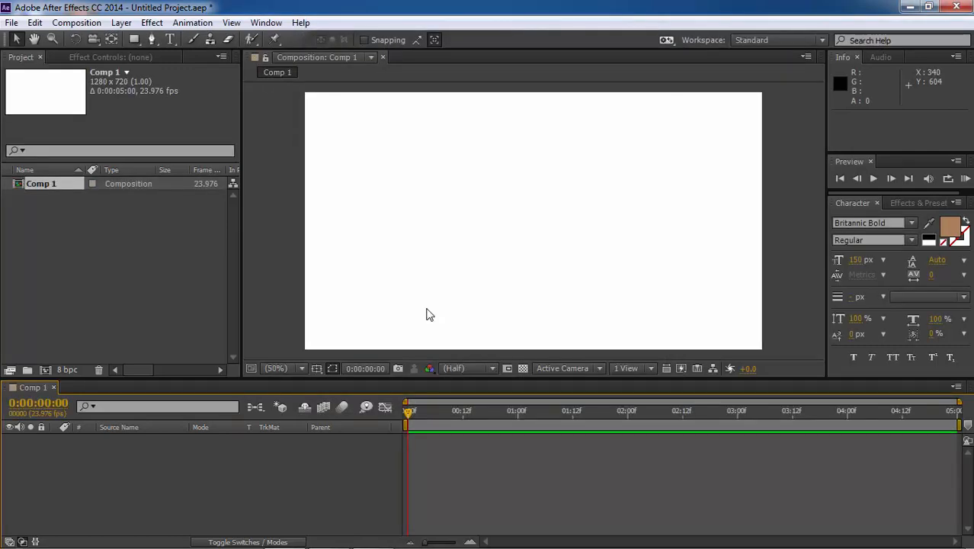
# Step: Set the Pen tool's stroke colour to black (000000)
pyautogui.click(152, 40)
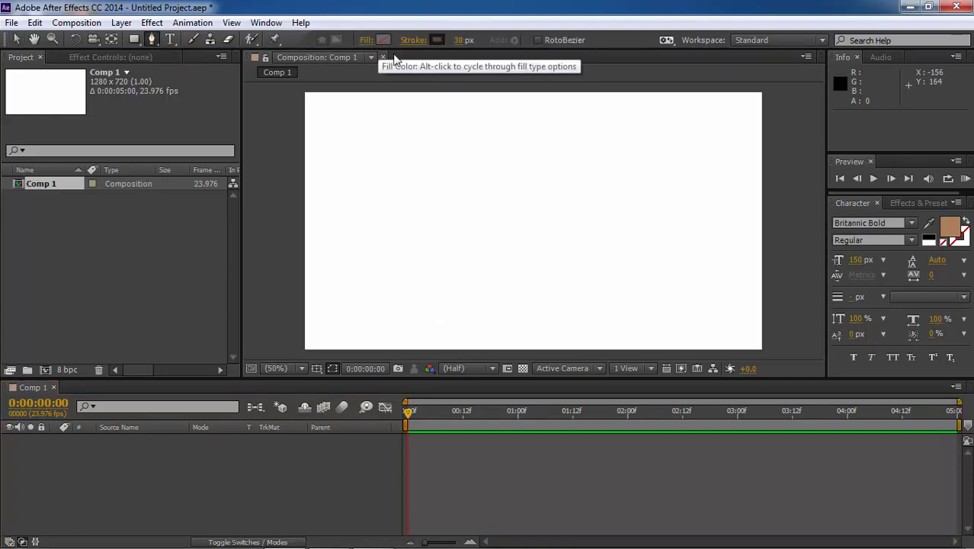
pyautogui.click(441, 41)
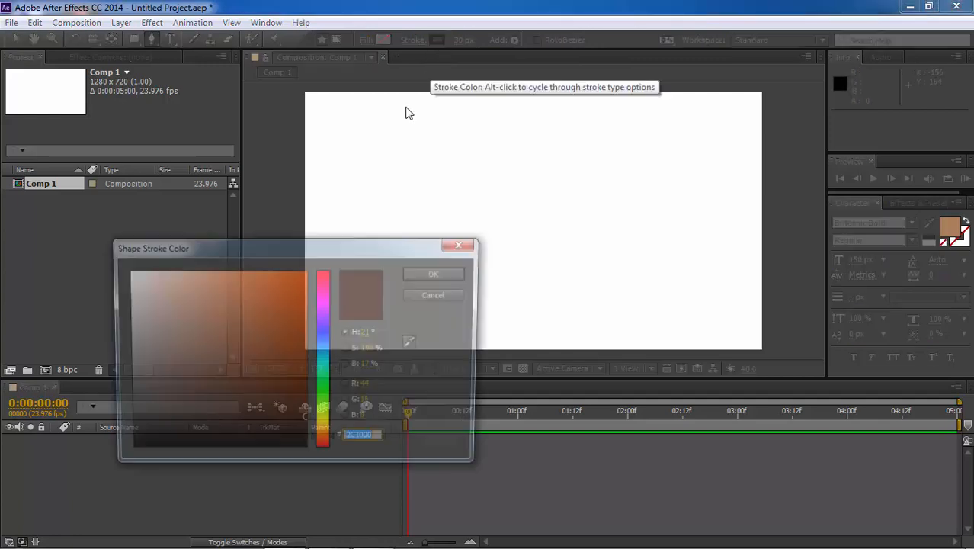
pyautogui.moveTo(296, 285)
pyautogui.mouseDown()
pyautogui.moveTo(298, 422)
pyautogui.moveTo(327, 461)
pyautogui.mouseUp()
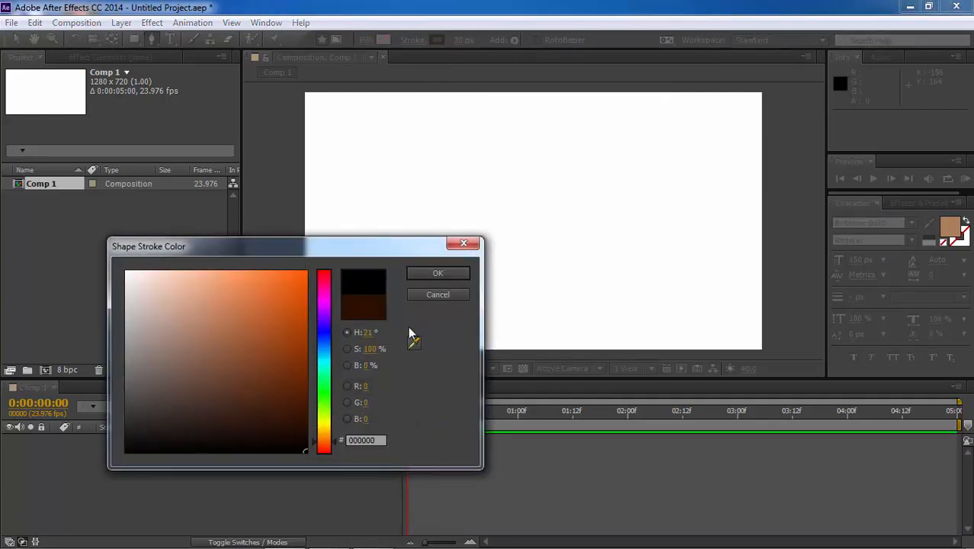
pyautogui.click(430, 276)
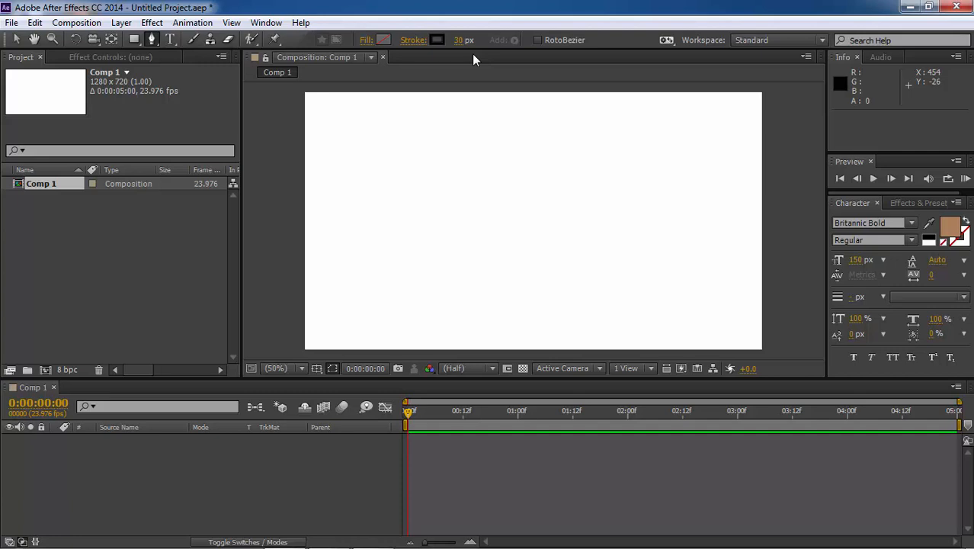
# Step: Draw an open wavy path with four points across the composition using the Pen tool, and deselect it
pyautogui.click(350, 269)
pyautogui.moveTo(423, 203); pyautogui.dragTo(528, 252)
pyautogui.click(553, 165)
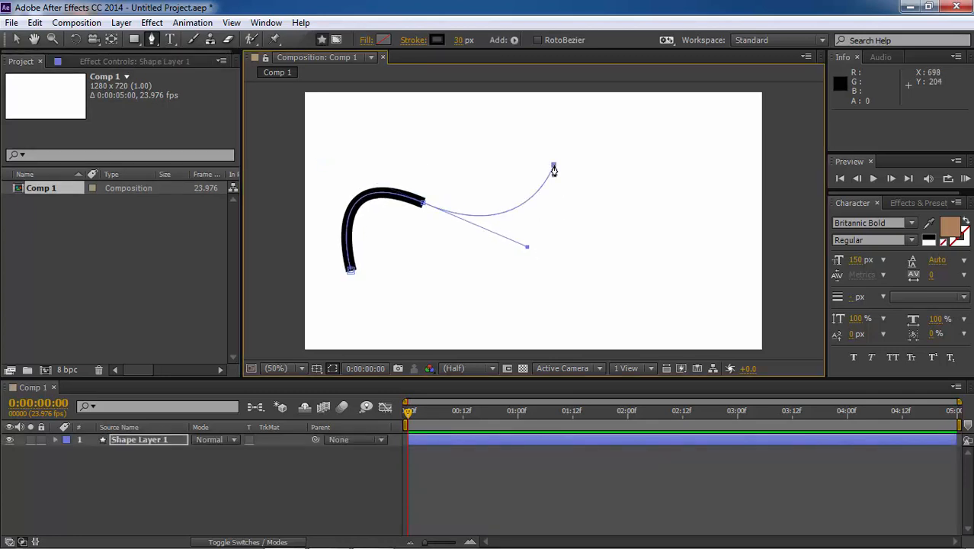
pyautogui.moveTo(693, 204); pyautogui.dragTo(731, 339)
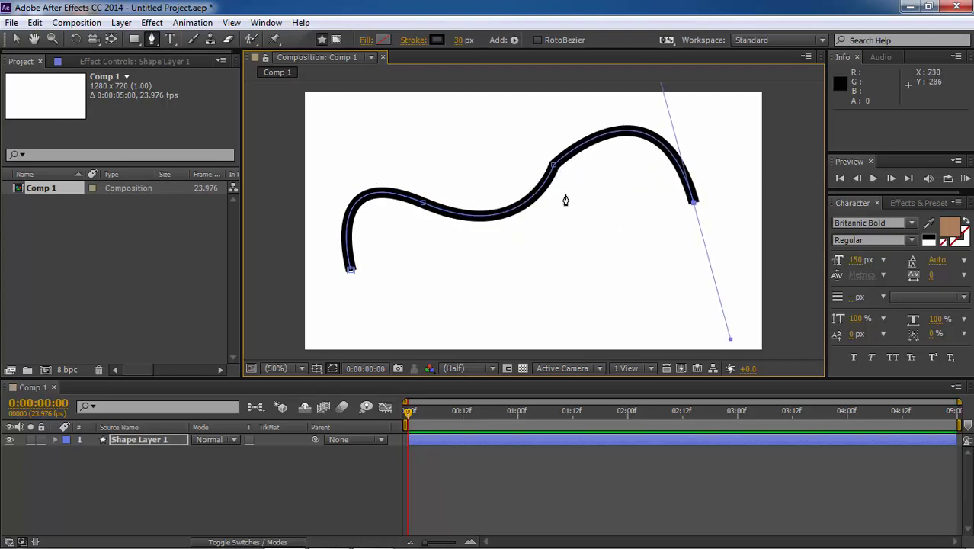
pyautogui.click(18, 40)
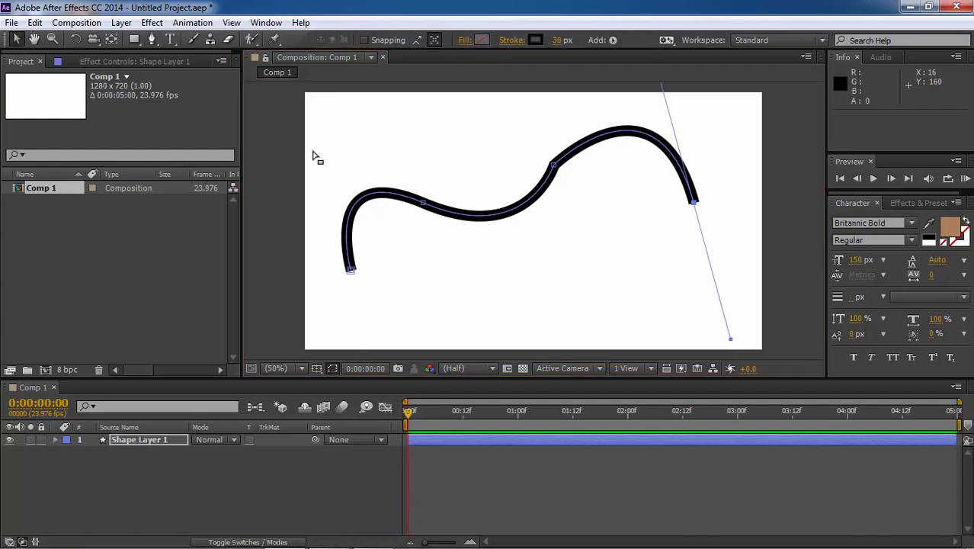
pyautogui.click(359, 158)
pyautogui.click(427, 318)
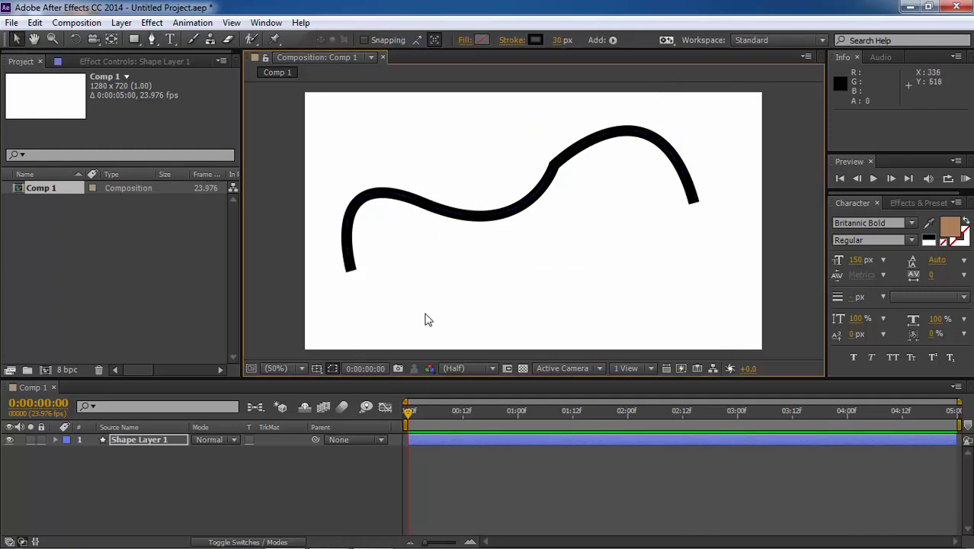
# Step: Change the wavy line's stroke type to Linear Gradient
pyautogui.click(436, 216)
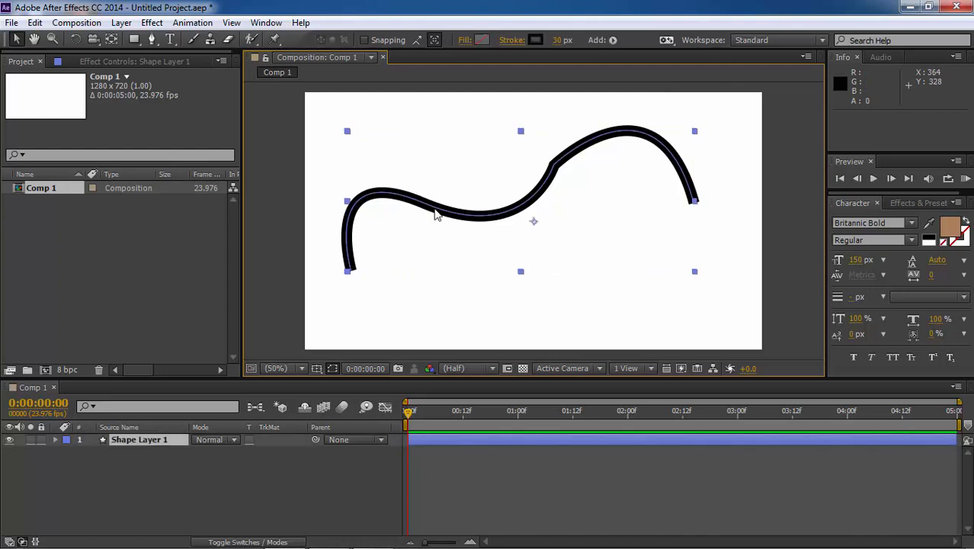
pyautogui.click(513, 46)
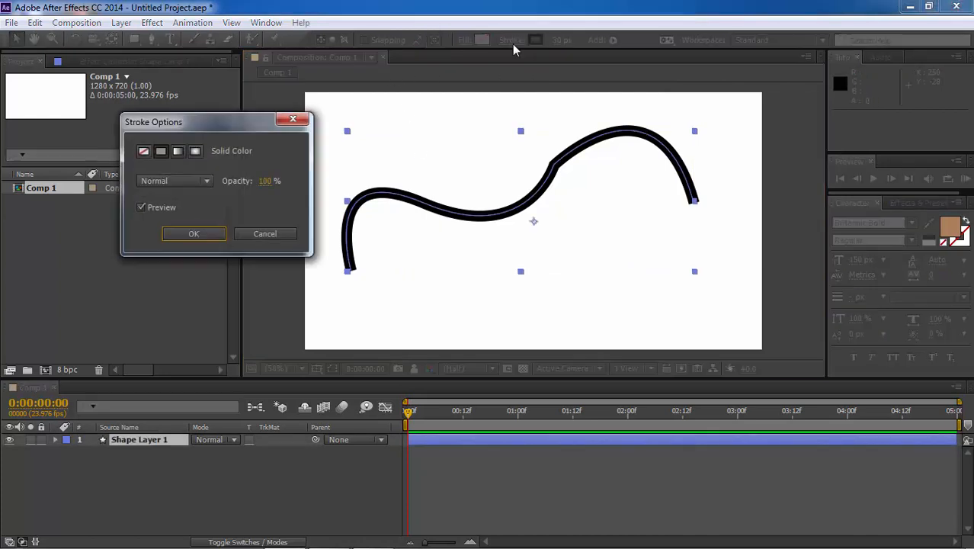
pyautogui.click(178, 152)
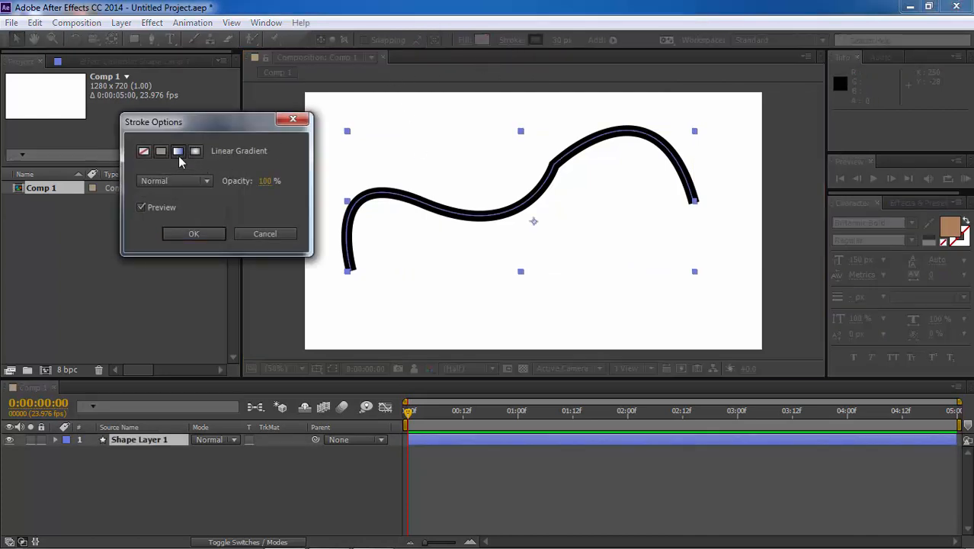
pyautogui.click(195, 238)
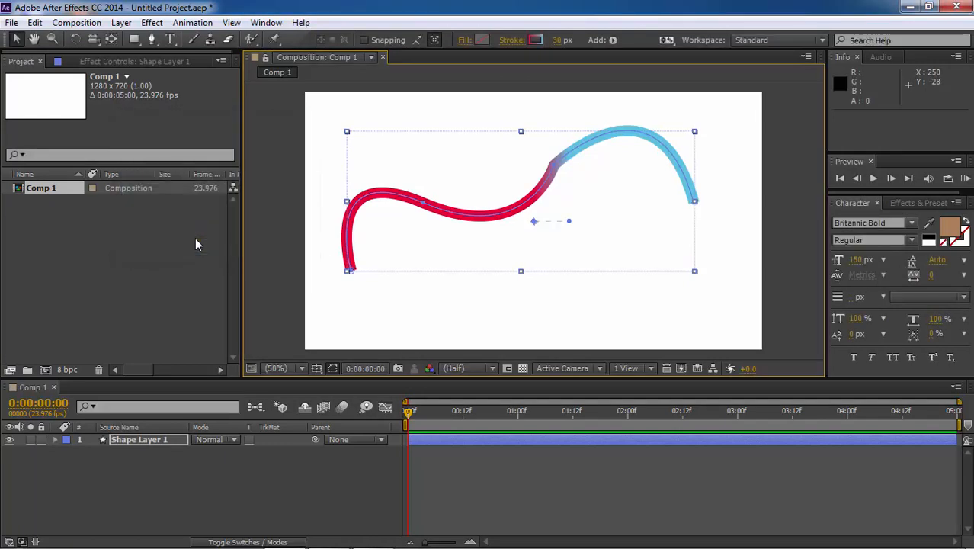
# Step: Open the colours of the shape's gradient stroke for editing and set the first colour stop to dark red 7D0020
pyautogui.click(55, 440)
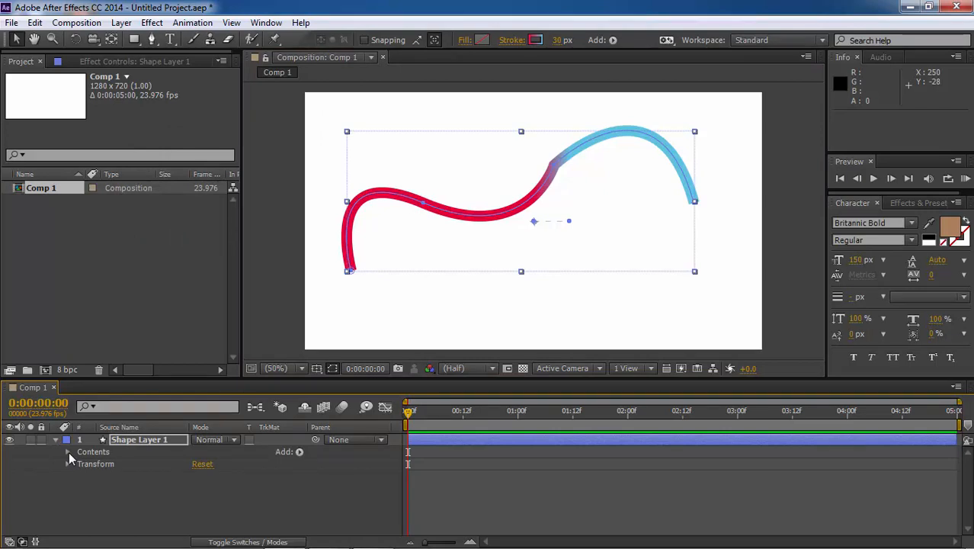
pyautogui.click(67, 451)
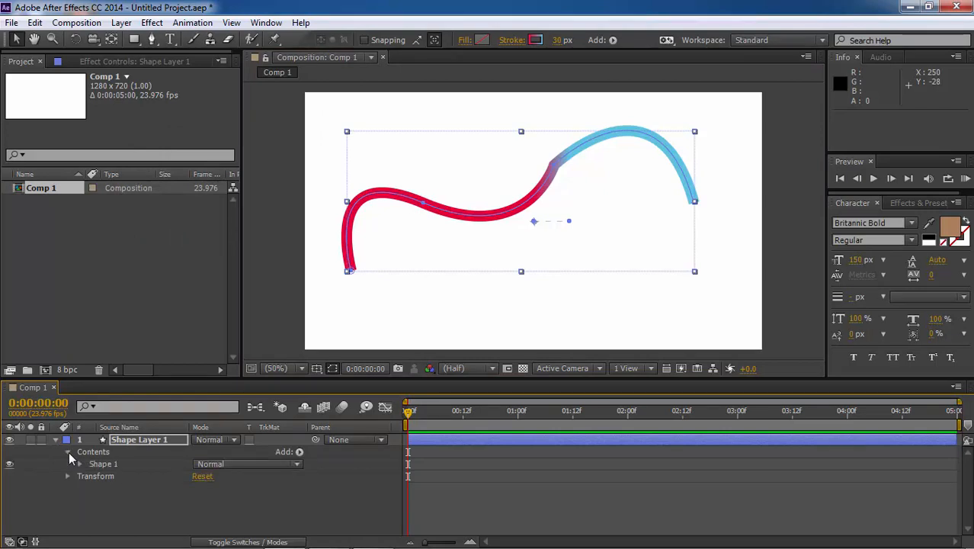
pyautogui.click(79, 463)
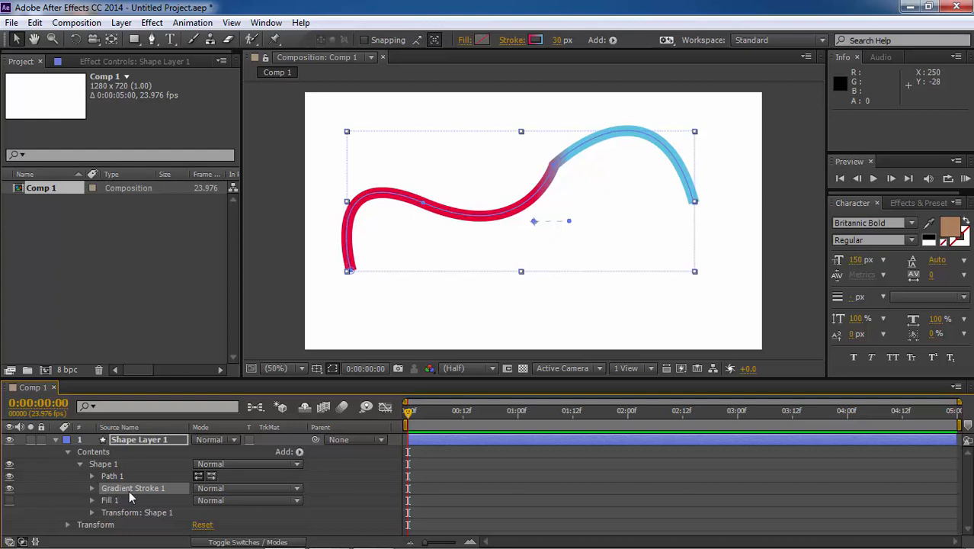
pyautogui.click(92, 488)
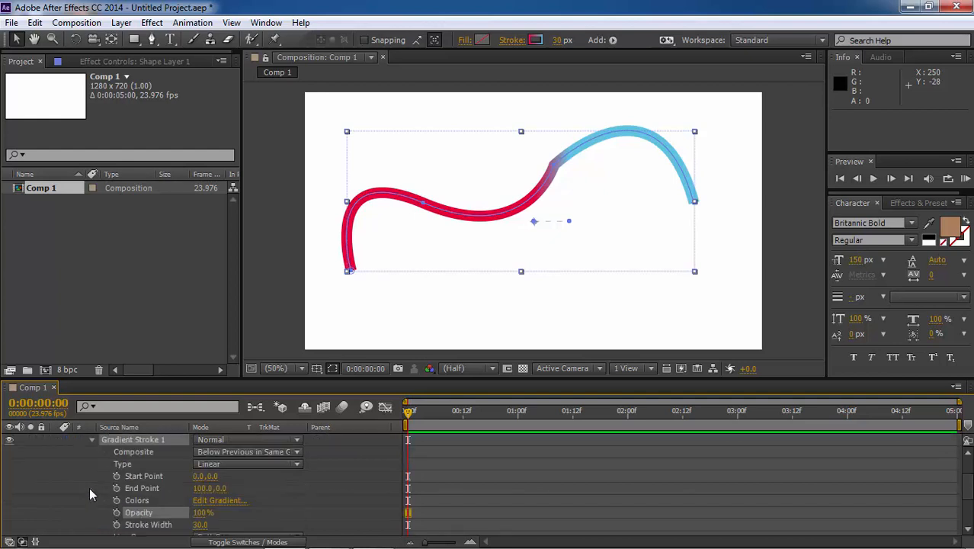
pyautogui.click(207, 501)
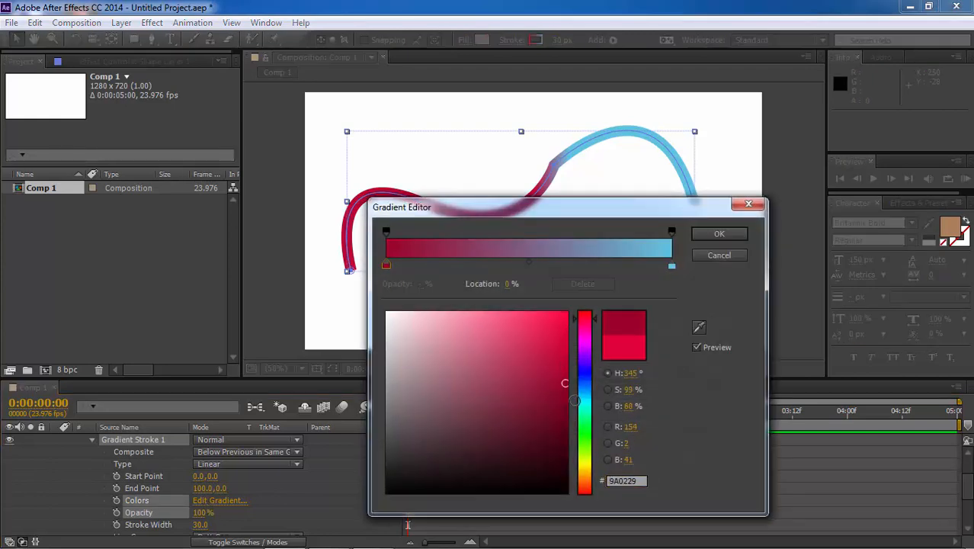
pyautogui.click(566, 404)
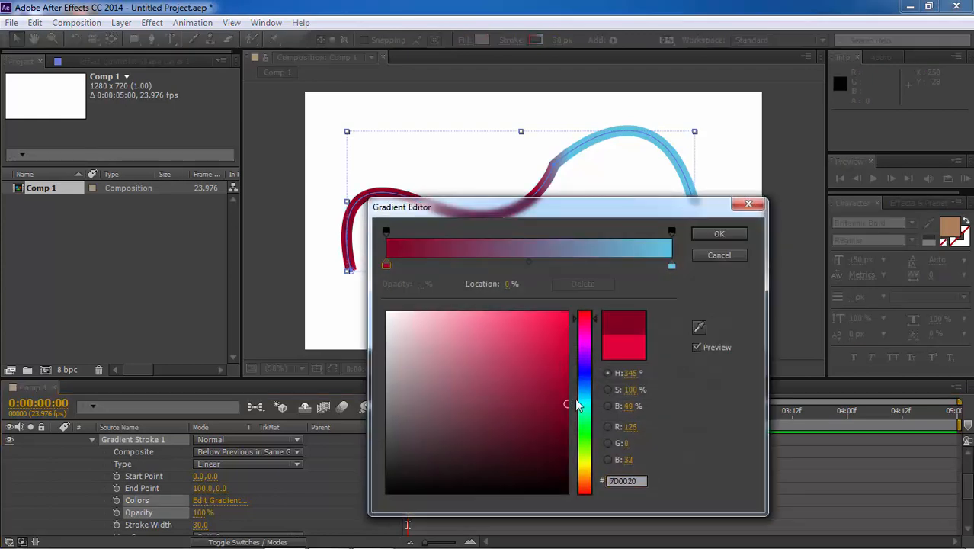
# Step: Add two gradient colour stops: pink FF275E at 29% and light pink FFA3BA at 70.2%
pyautogui.click(469, 266)
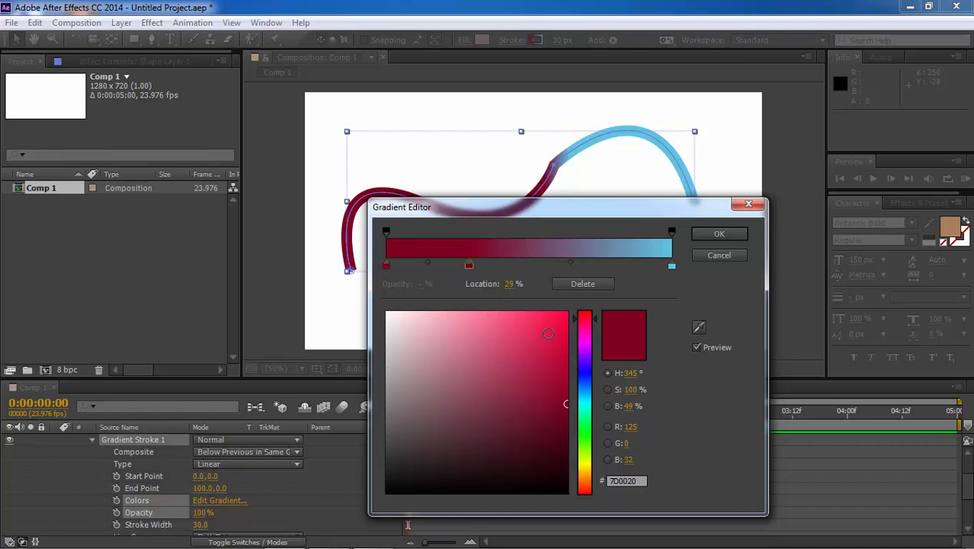
pyautogui.moveTo(548, 334); pyautogui.dragTo(539, 312)
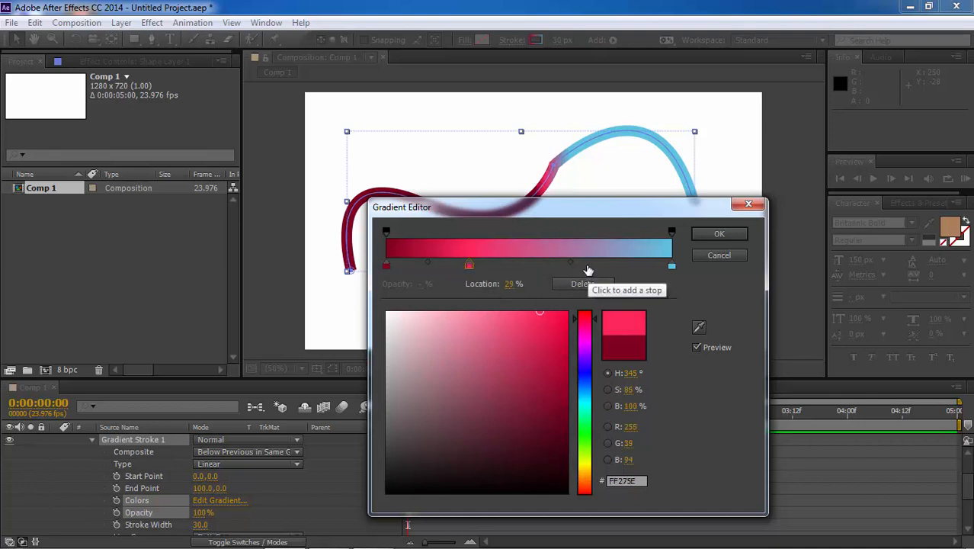
pyautogui.click(587, 267)
pyautogui.moveTo(545, 375); pyautogui.dragTo(451, 308)
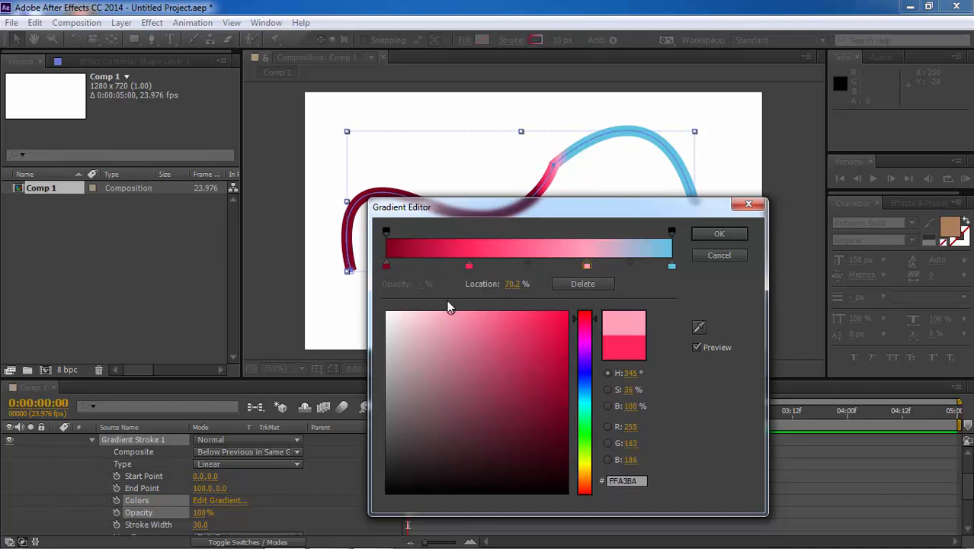
# Step: Remove the two middle colour stops from the gradient and apply the gradient colours
pyautogui.click(470, 270)
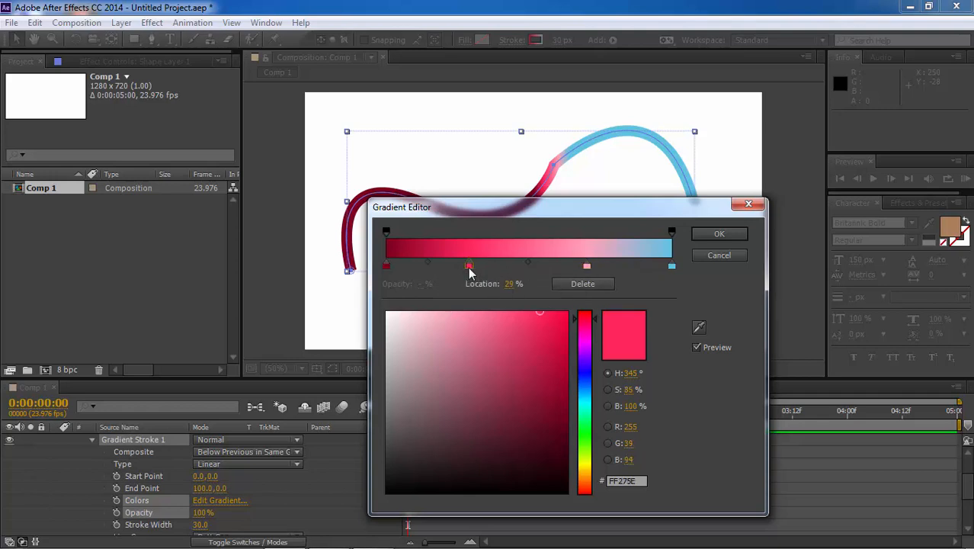
pyautogui.moveTo(469, 269); pyautogui.dragTo(494, 394)
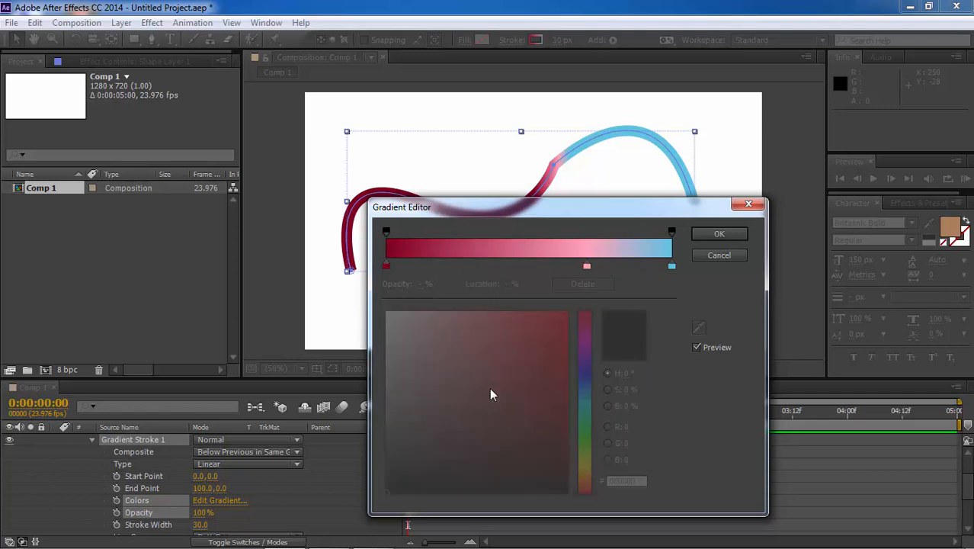
pyautogui.moveTo(586, 268); pyautogui.dragTo(614, 358)
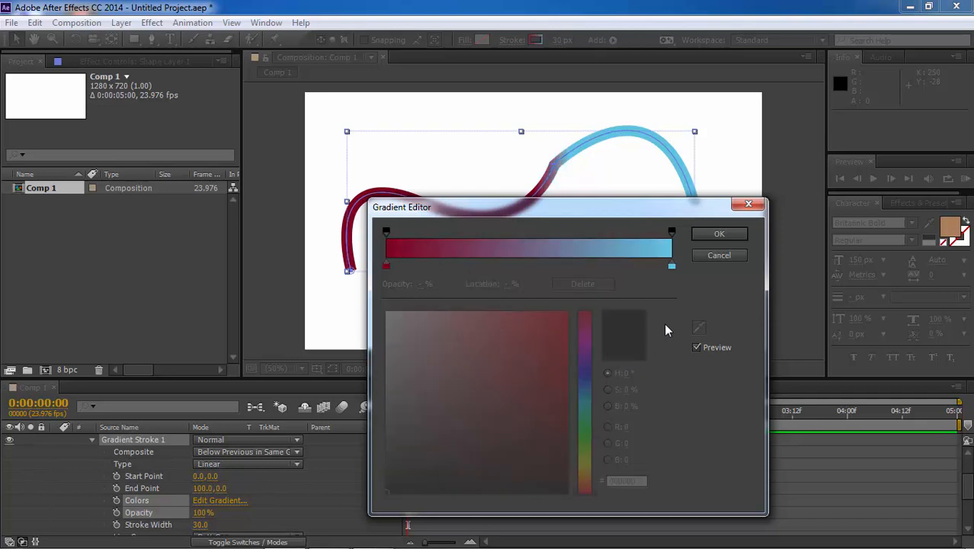
pyautogui.click(387, 266)
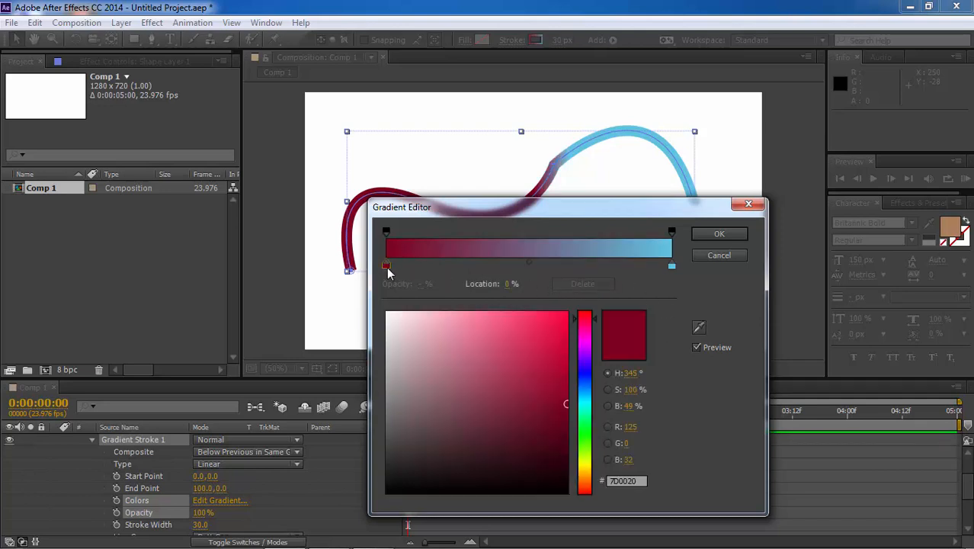
pyautogui.click(721, 237)
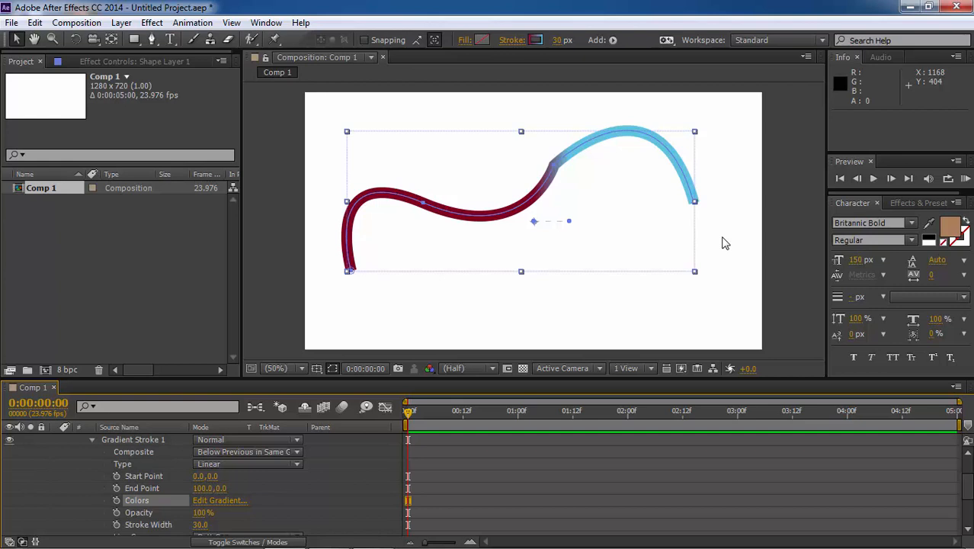
# Step: Spread the gradient along the line by moving its end point to about 236, -122 and its start point to about -288, 72
pyautogui.moveTo(571, 222); pyautogui.dragTo(618, 177)
pyautogui.moveTo(534, 221); pyautogui.dragTo(429, 251)
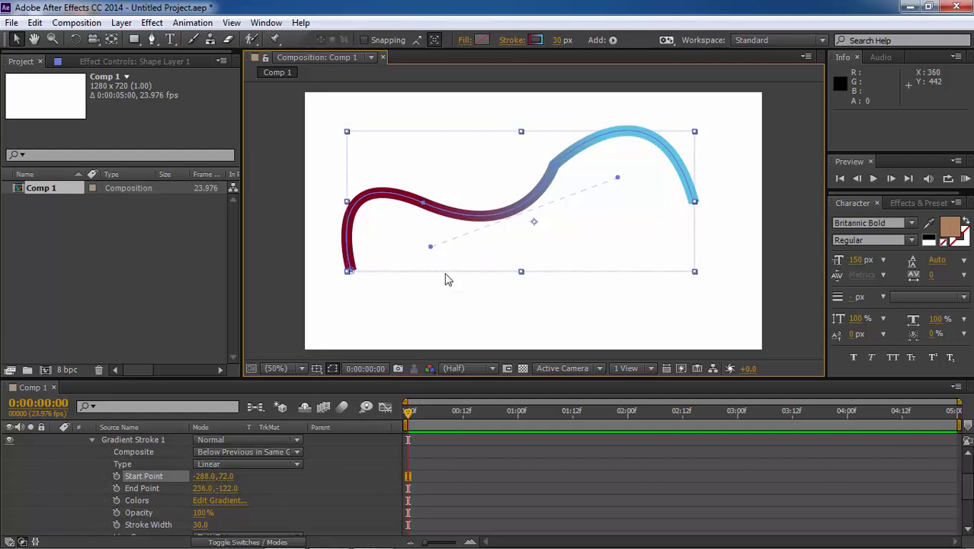
pyautogui.click(455, 306)
# Step: Change the wavy line's stroke type back to Solid Color
pyautogui.click(442, 210)
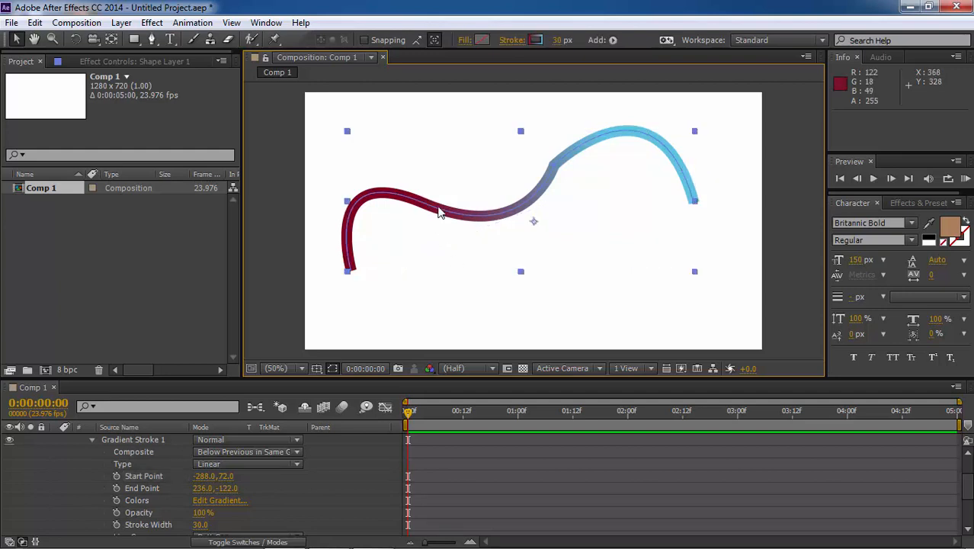
pyautogui.click(516, 42)
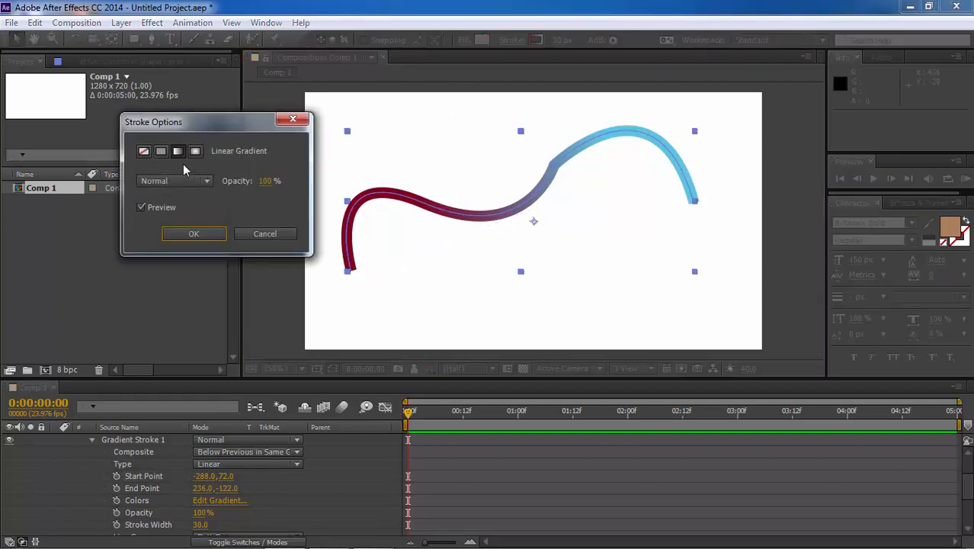
pyautogui.click(160, 151)
pyautogui.click(180, 234)
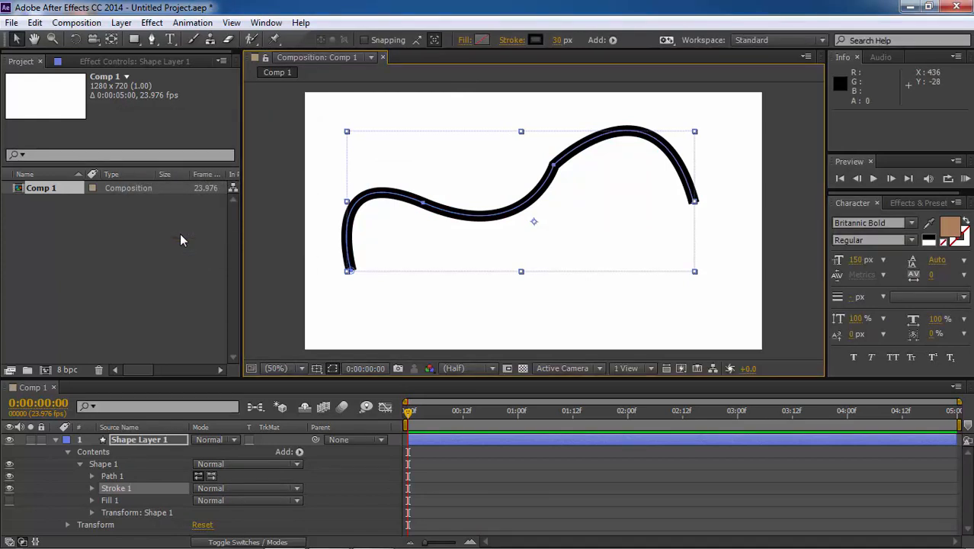
# Step: Apply the 4-Color Gradient effect to the wavy line's shape layer
pyautogui.click(150, 23)
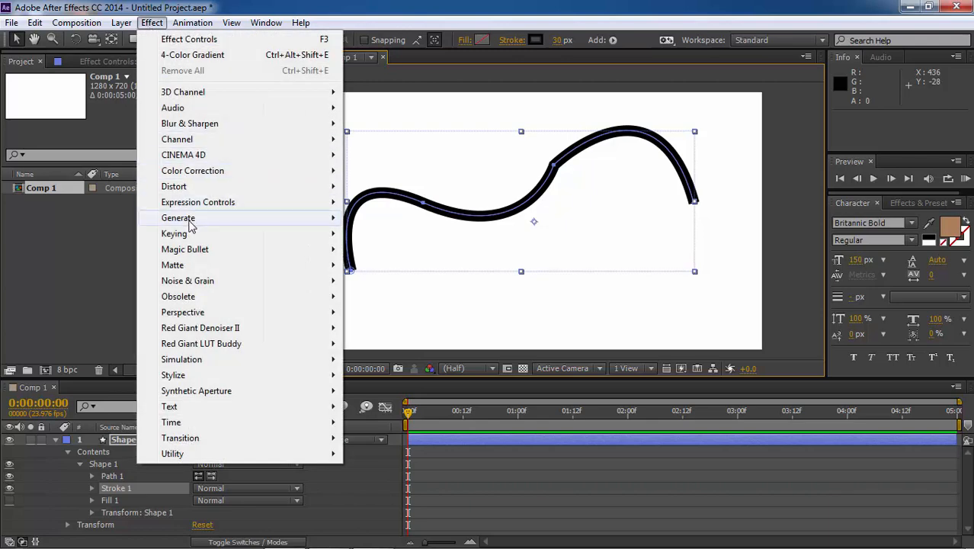
pyautogui.moveTo(207, 219)
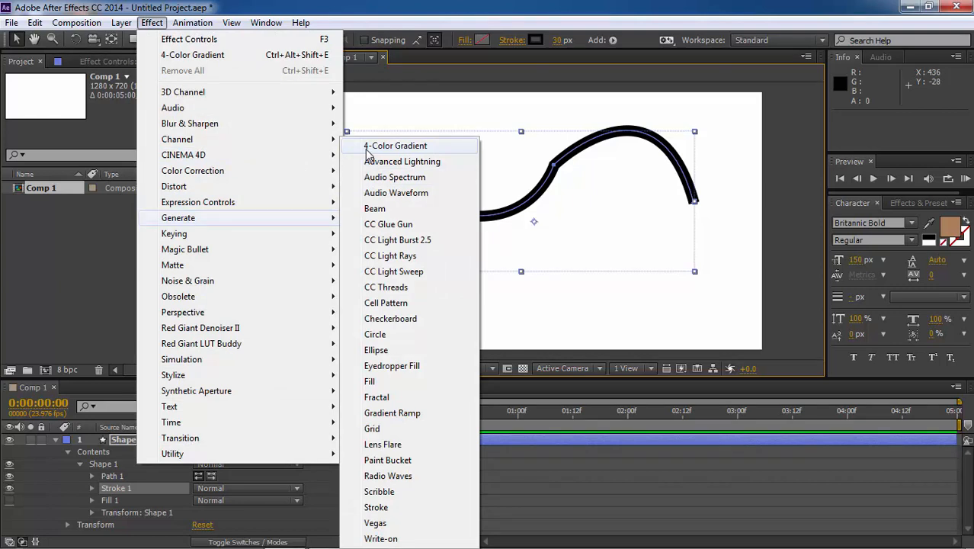
pyautogui.click(369, 153)
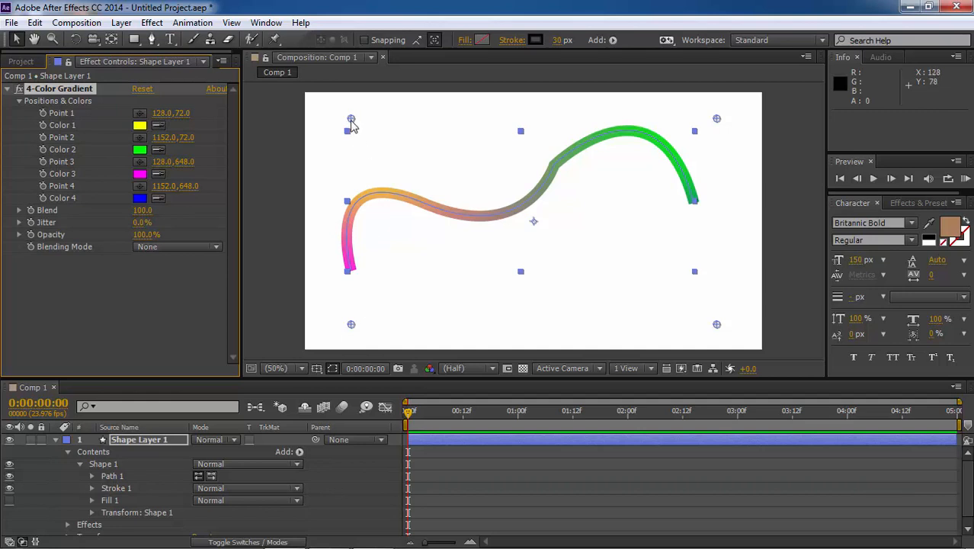
# Step: Move the four gradient points closer to the line: Point 1 about 236, 304; Point 2 about 820, 76; Point 3 about 112, 574; Point 4 about 942, 484
pyautogui.moveTo(351, 120); pyautogui.dragTo(389, 201)
pyautogui.moveTo(715, 324); pyautogui.dragTo(642, 266)
pyautogui.moveTo(716, 119); pyautogui.dragTo(599, 120)
pyautogui.moveTo(351, 324); pyautogui.dragTo(346, 300)
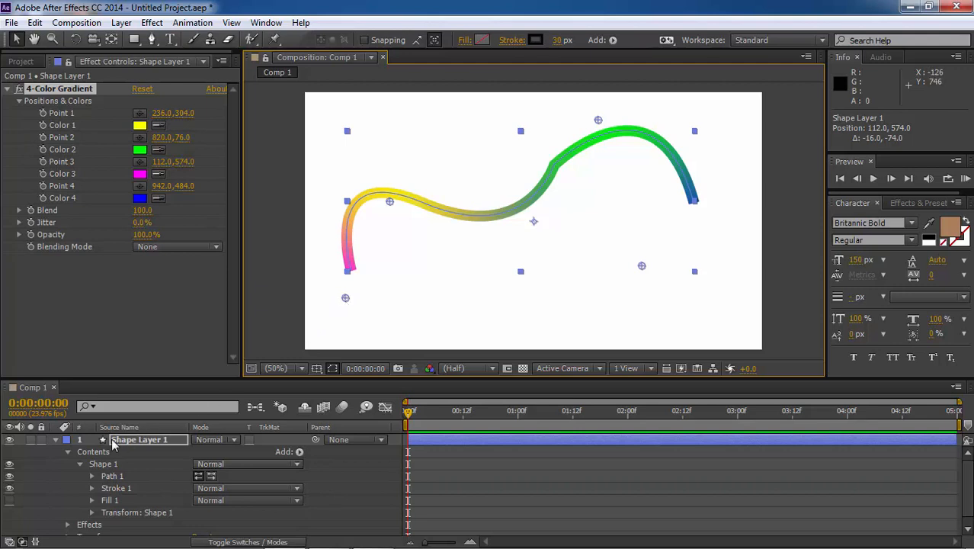
# Step: Collapse the shape layer, add a null object layer and reveal its Position property
pyautogui.click(54, 440)
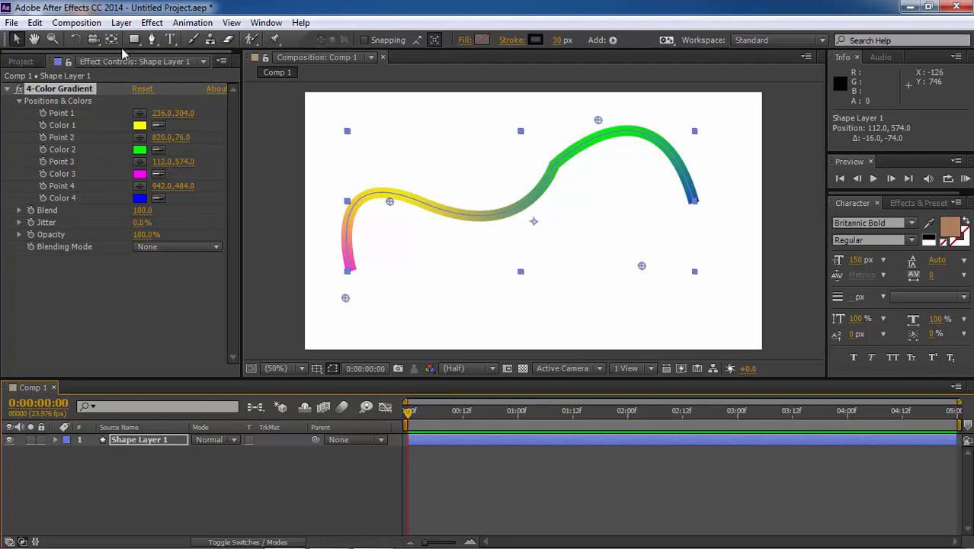
pyautogui.click(121, 22)
pyautogui.moveTo(177, 17)
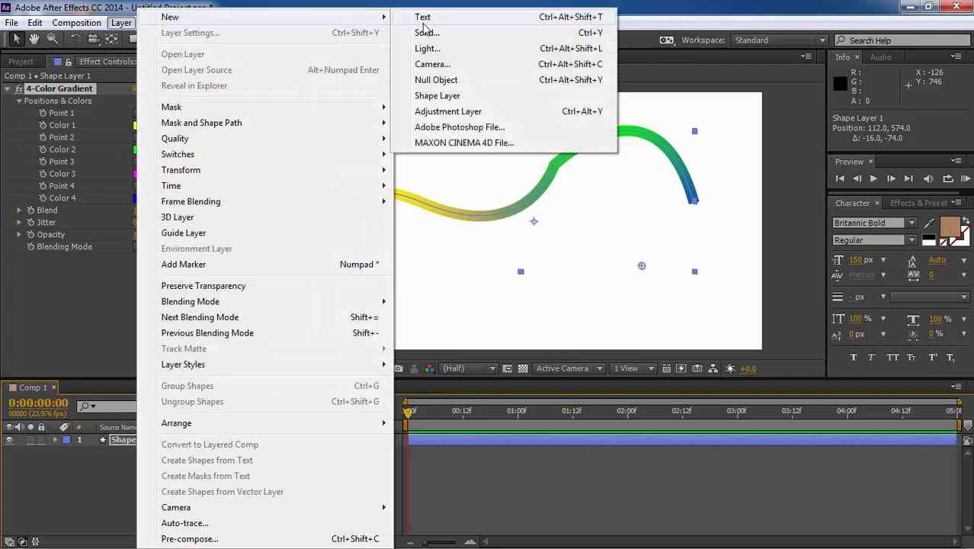
pyautogui.click(435, 80)
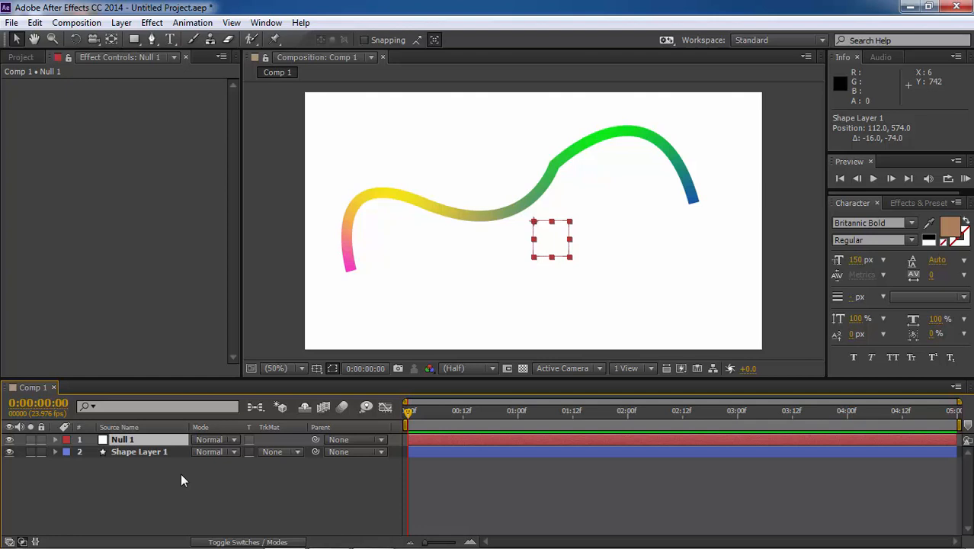
pyautogui.press('p')
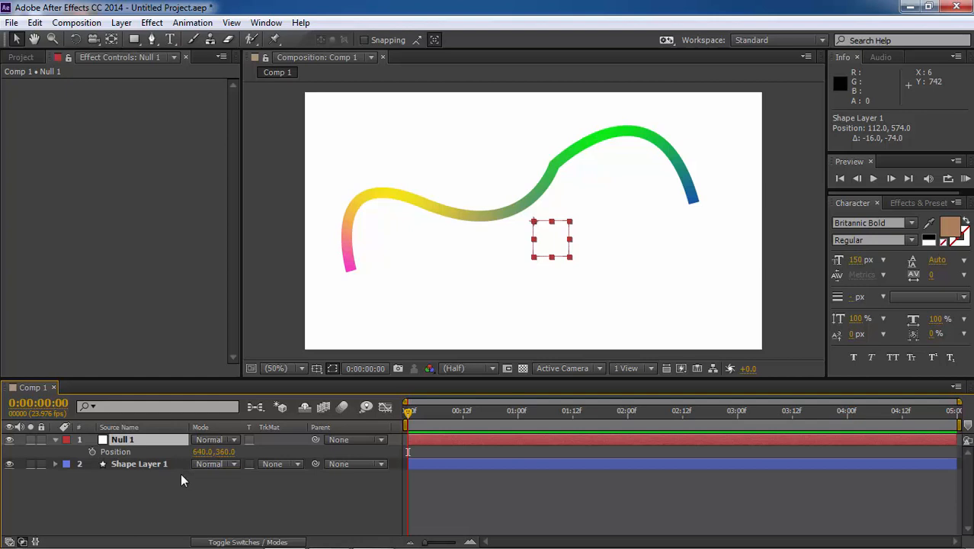
# Step: Copy the Path property of Shape 1 in the wavy line's shape layer
pyautogui.click(134, 465)
pyautogui.click(55, 465)
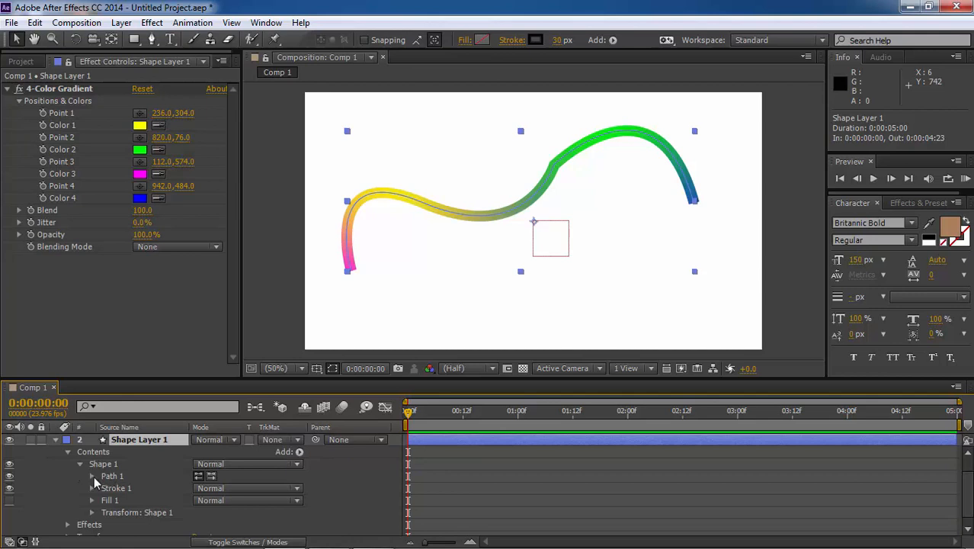
pyautogui.click(92, 477)
pyautogui.click(132, 492)
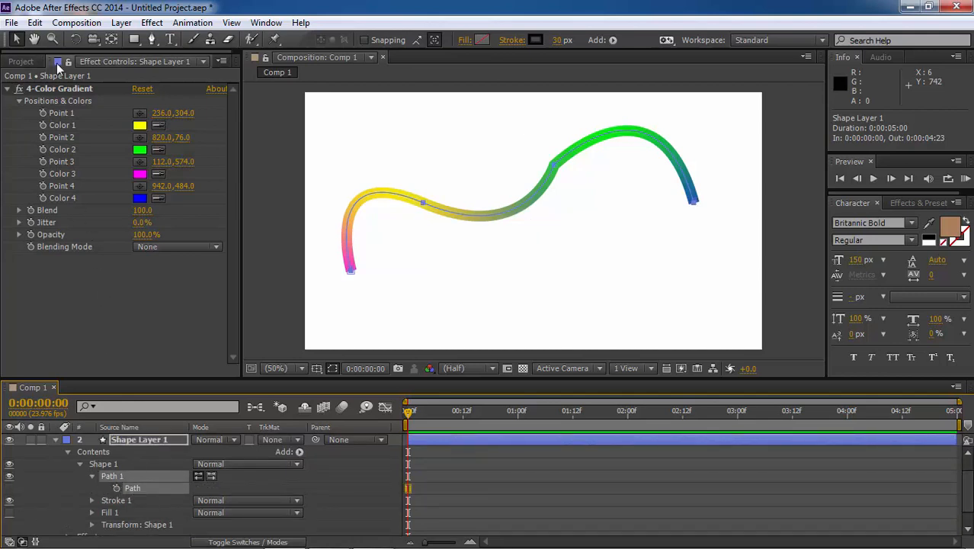
pyautogui.click(36, 23)
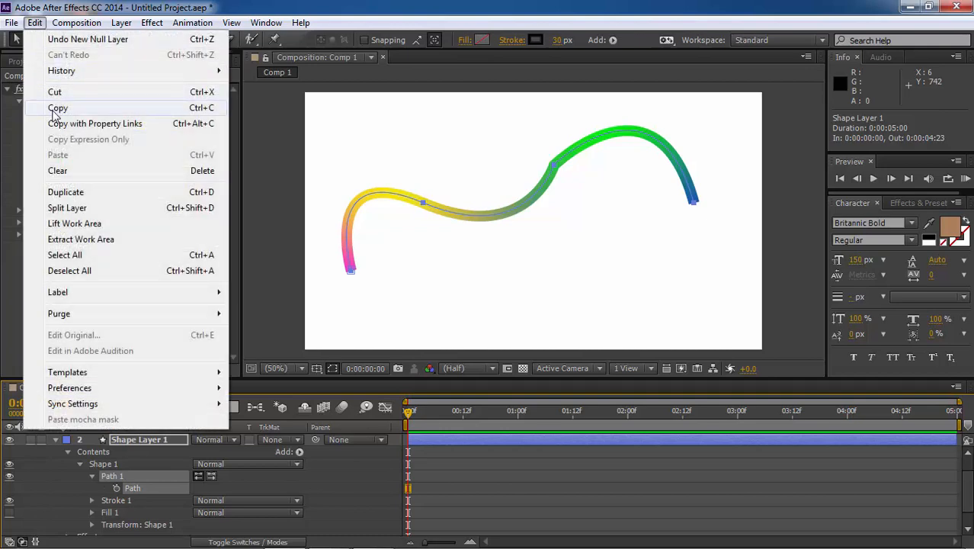
pyautogui.click(53, 108)
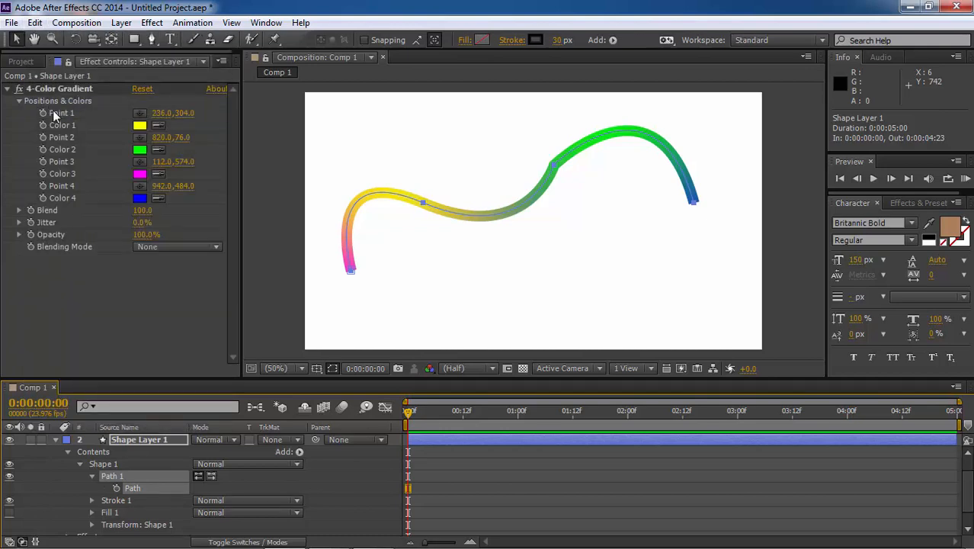
# Step: Paste the copied path into the null's Position property and scrub the time to 0:00:02:01 to check the motion
pyautogui.click(65, 452)
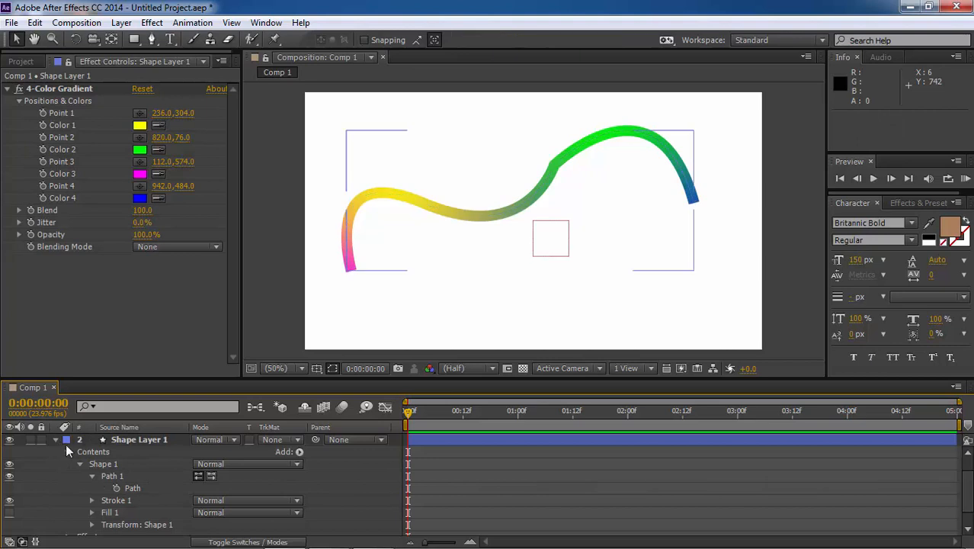
pyautogui.click(56, 440)
pyautogui.click(115, 453)
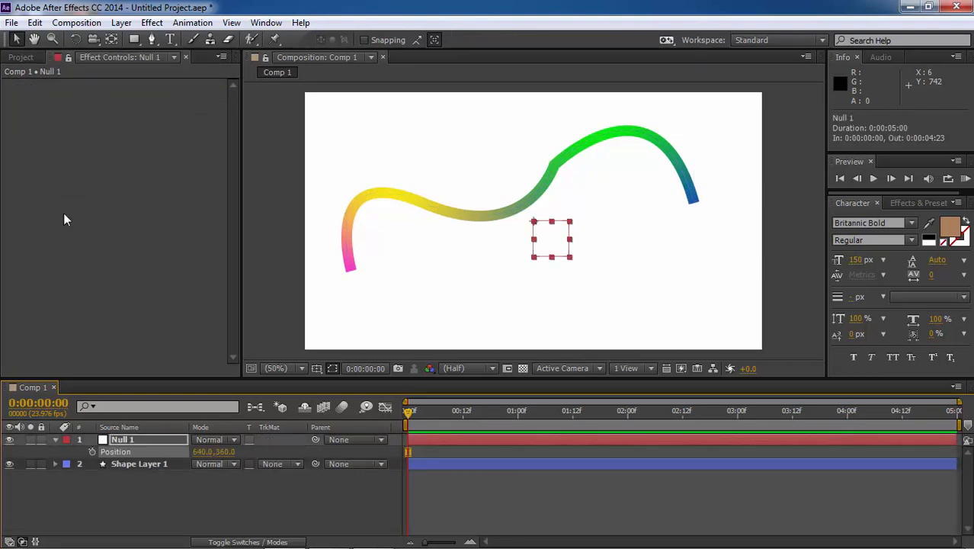
pyautogui.click(35, 22)
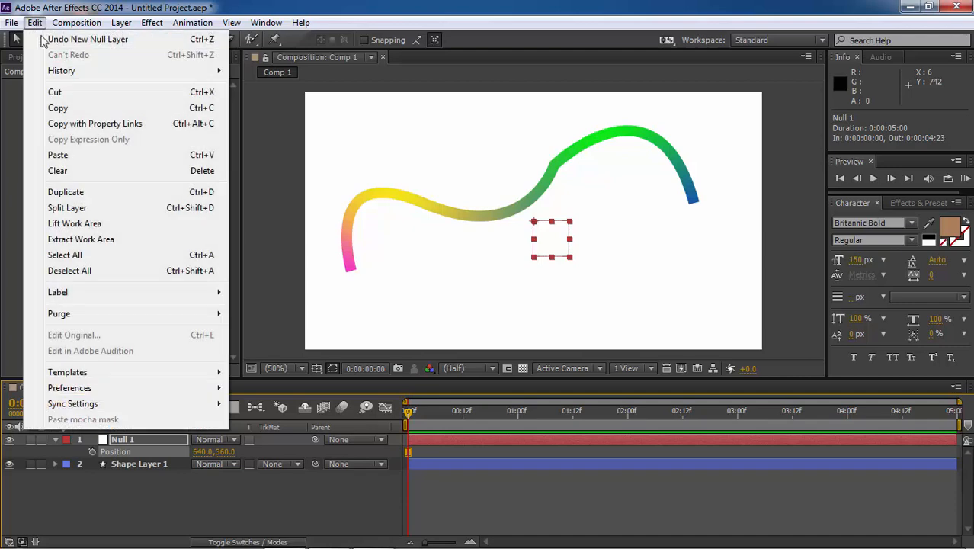
pyautogui.click(65, 159)
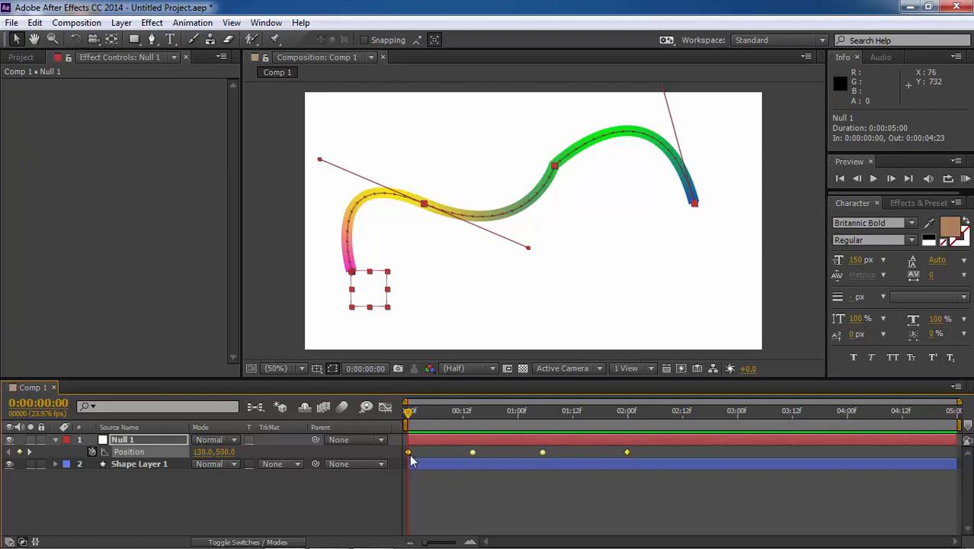
pyautogui.moveTo(409, 453)
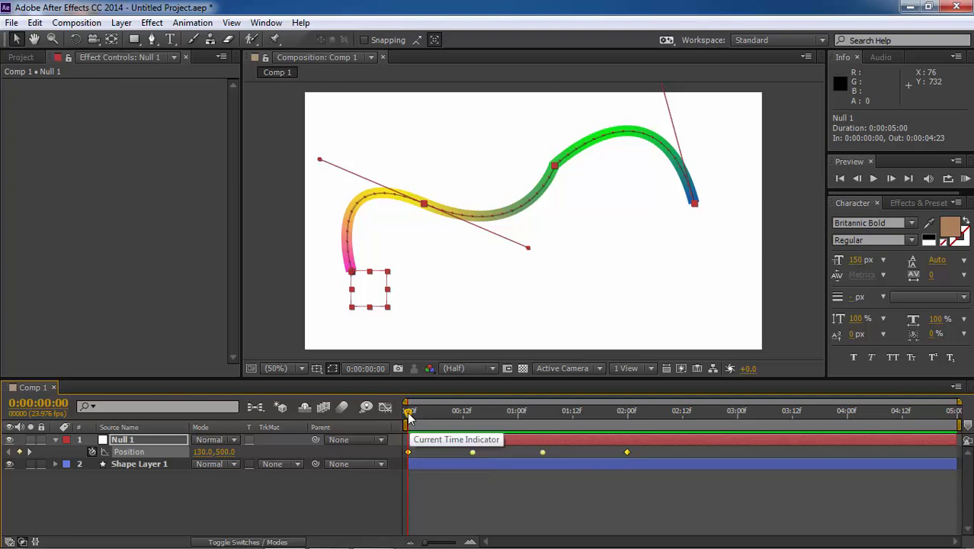
pyautogui.moveTo(409, 412); pyautogui.dragTo(632, 407)
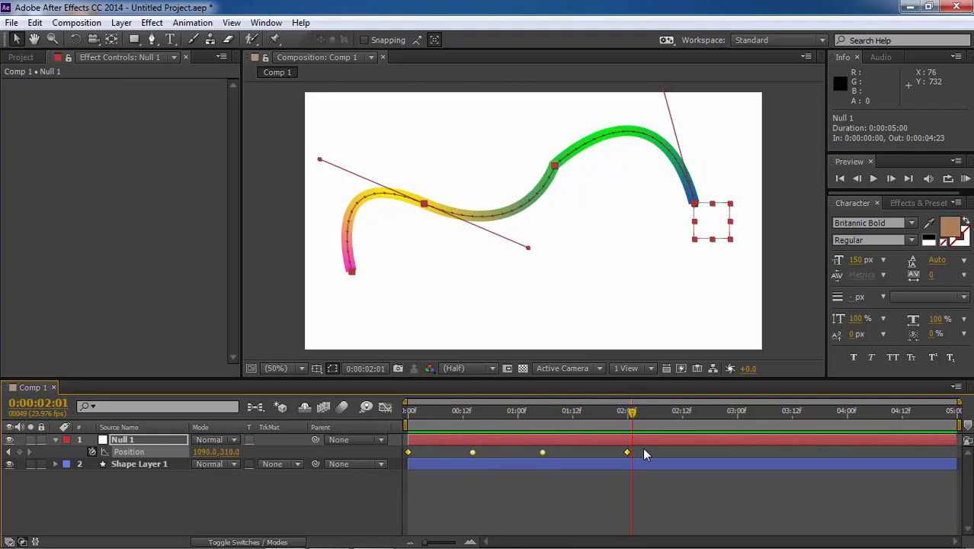
# Step: Try shifting all of the null's position keyframes slightly earlier, undo the move and deselect the keyframes
pyautogui.moveTo(642, 455); pyautogui.dragTo(405, 463)
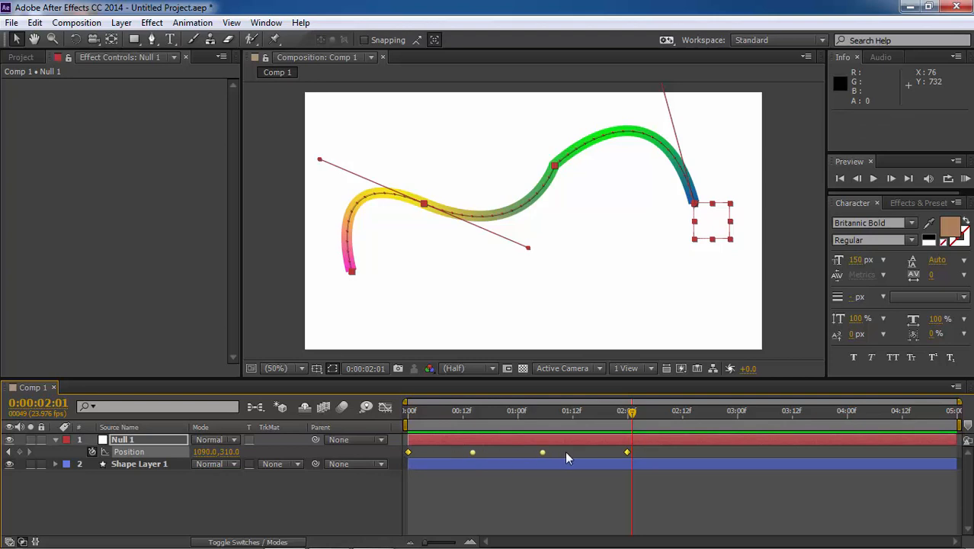
pyautogui.moveTo(627, 454)
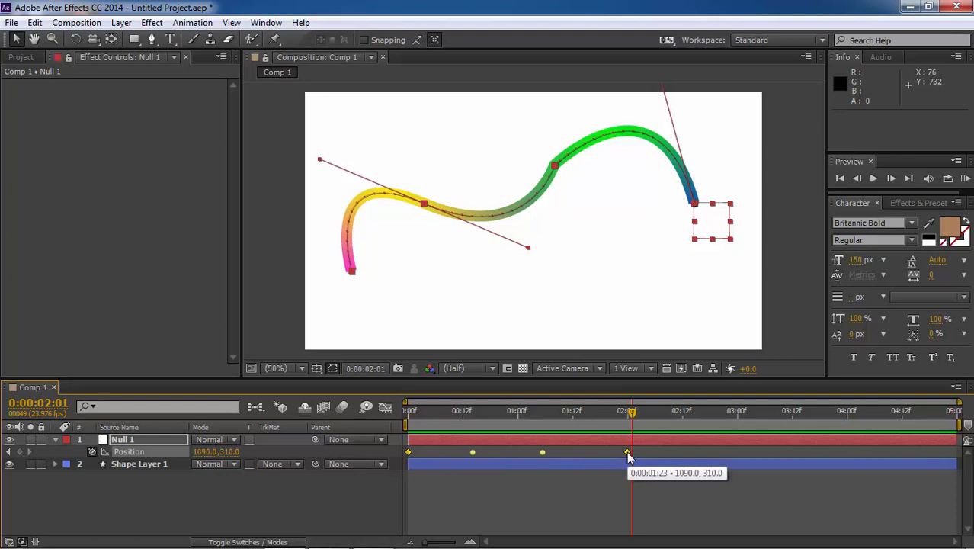
pyautogui.moveTo(627, 454)
pyautogui.mouseDown()
pyautogui.moveTo(594, 454)
pyautogui.moveTo(617, 455)
pyautogui.mouseUp()
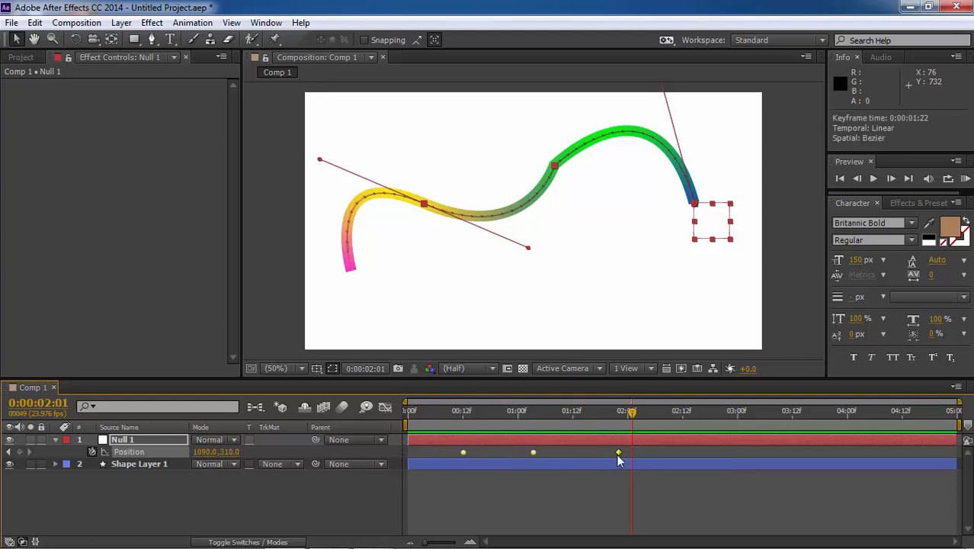
pyautogui.moveTo(616, 454)
pyautogui.hotkey('ctrl', 'z')
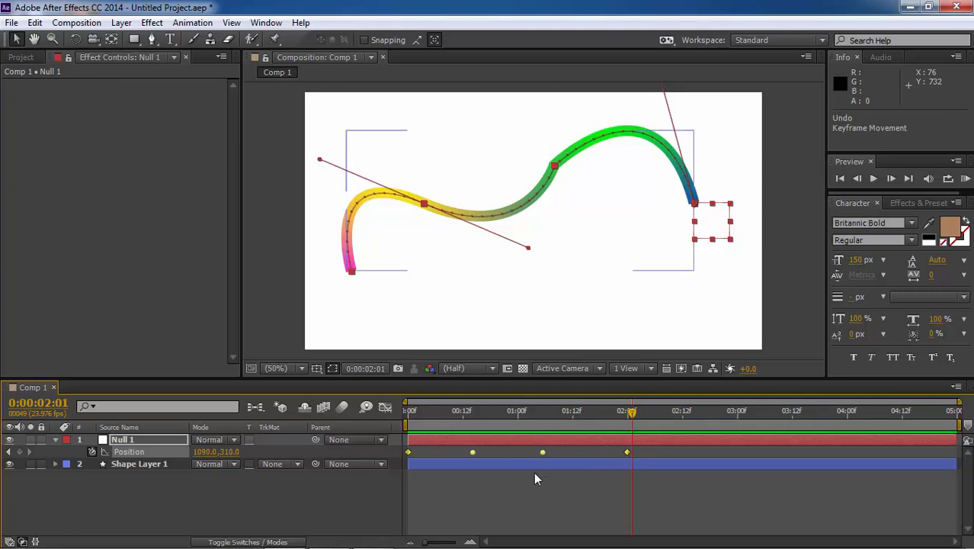
pyautogui.click(516, 488)
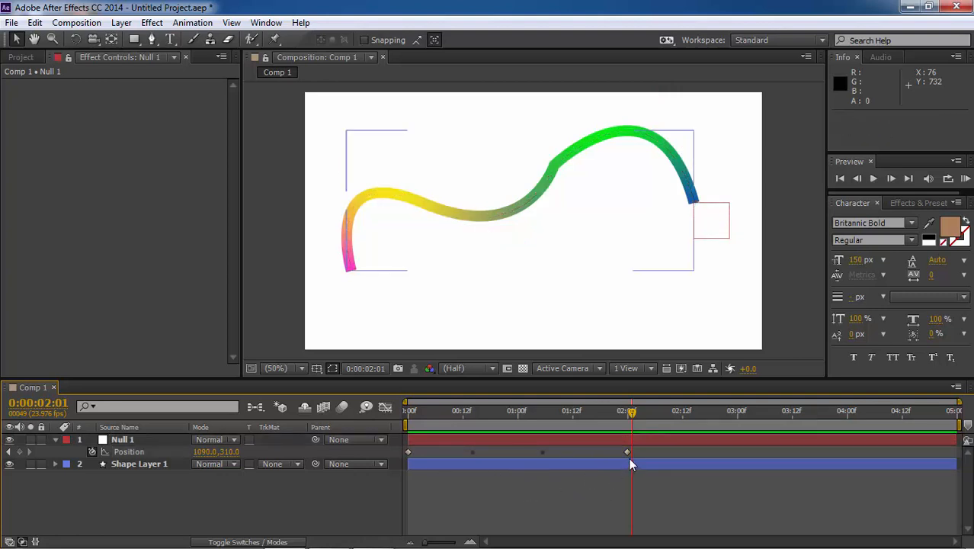
# Step: Retime the null's motion by moving only its last position keyframe, ending at 0:00:01:22
pyautogui.moveTo(627, 452)
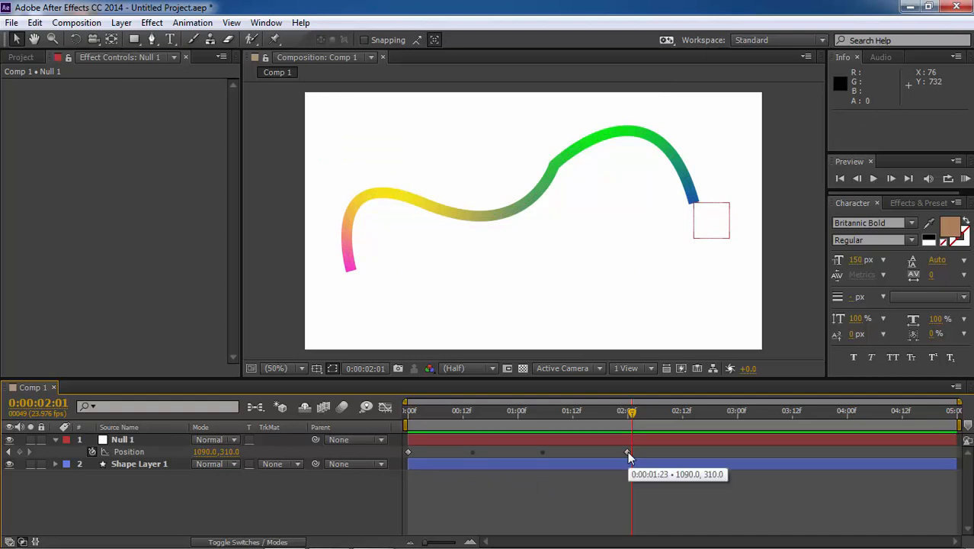
pyautogui.moveTo(628, 451); pyautogui.dragTo(545, 454)
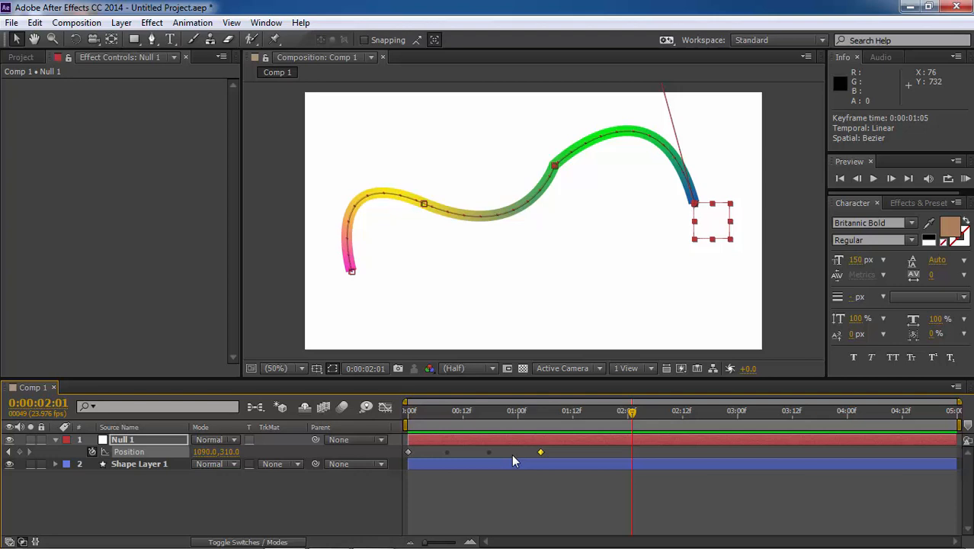
pyautogui.moveTo(541, 452); pyautogui.dragTo(686, 452)
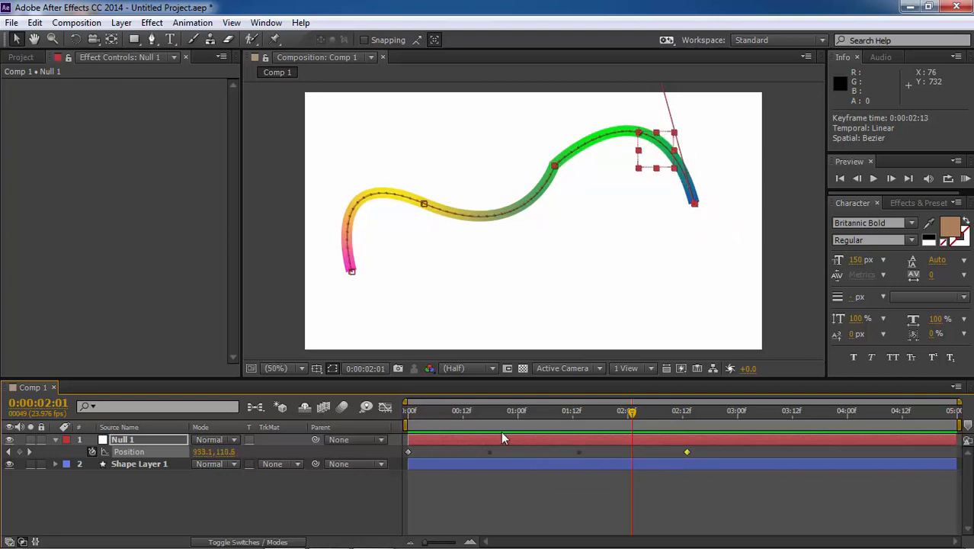
pyautogui.moveTo(411, 418); pyautogui.dragTo(633, 415)
pyautogui.moveTo(687, 451); pyautogui.dragTo(621, 449)
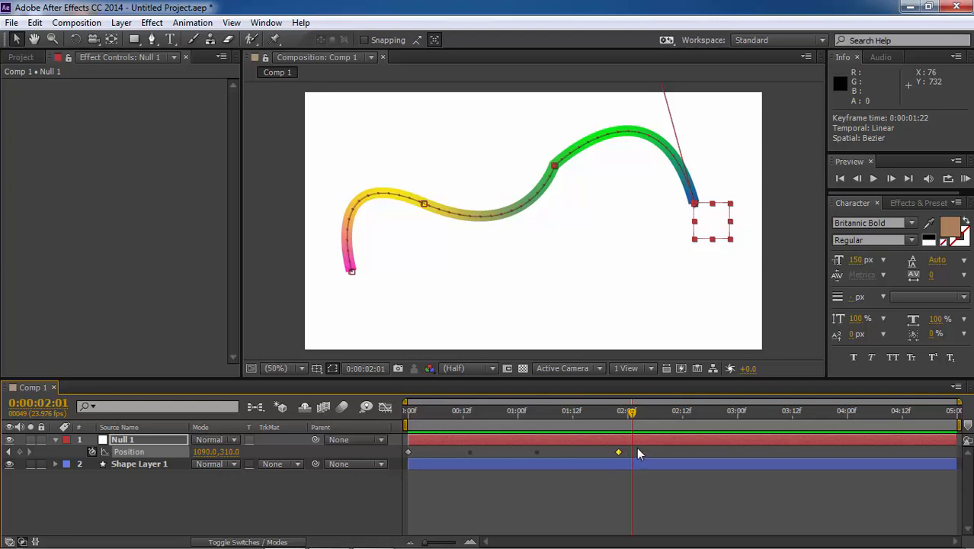
# Step: Turn off Rove Across Time for all of the null's position keyframes and undo the change
pyautogui.moveTo(636, 446); pyautogui.dragTo(407, 456)
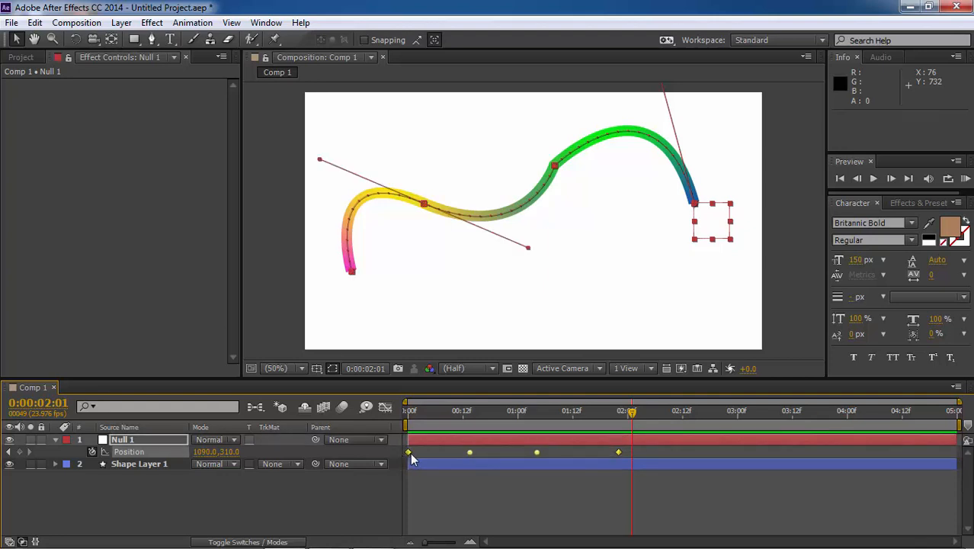
pyautogui.rightClick(409, 452)
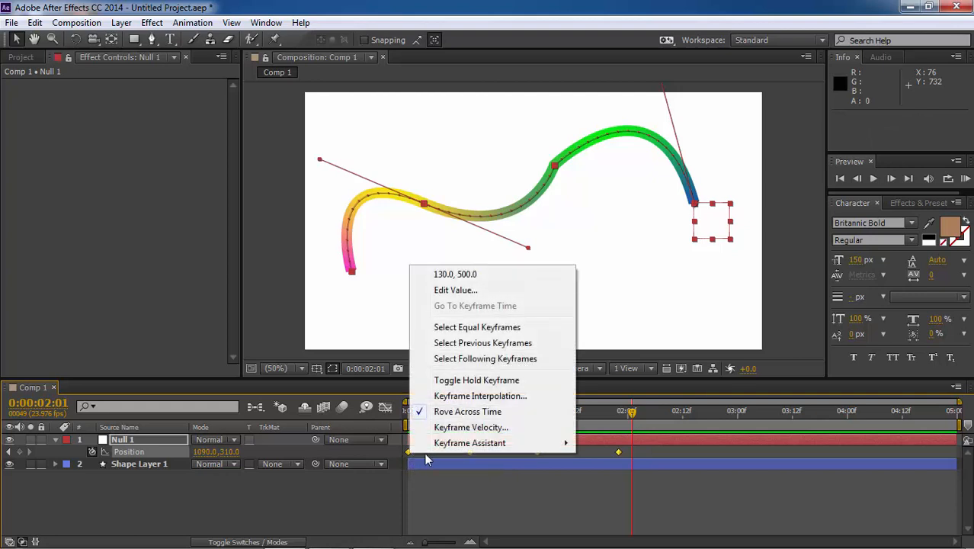
pyautogui.click(451, 411)
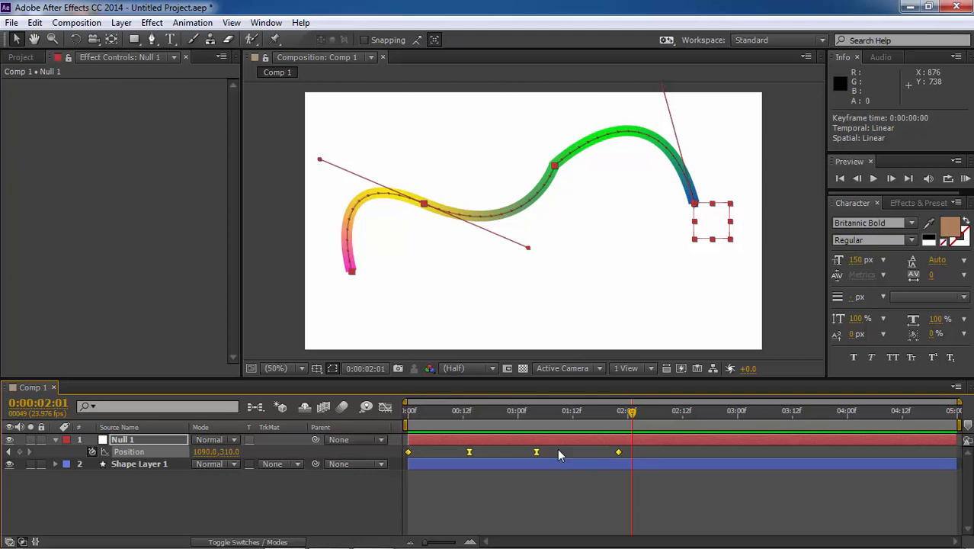
pyautogui.hotkey('ctrl', 'z')
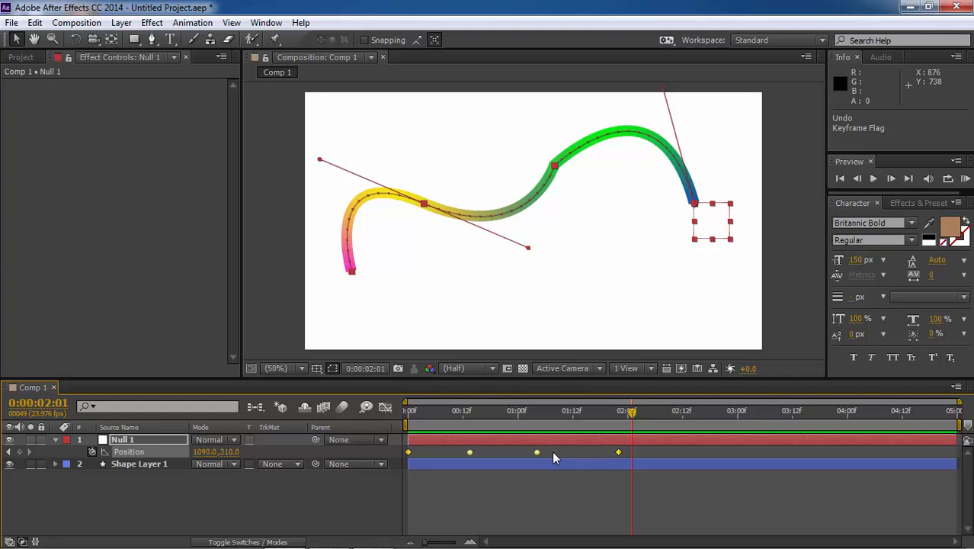
# Step: Duplicate the animated null layer three times
pyautogui.click(542, 444)
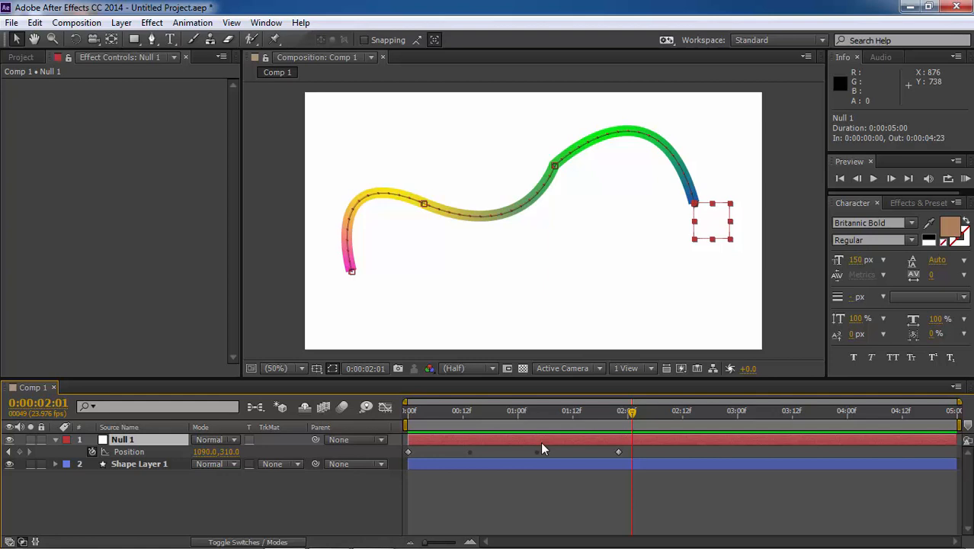
pyautogui.hotkey('ctrl', 'd')
pyautogui.hotkey('ctrl', 'd')
pyautogui.hotkey('ctrl', 'd')
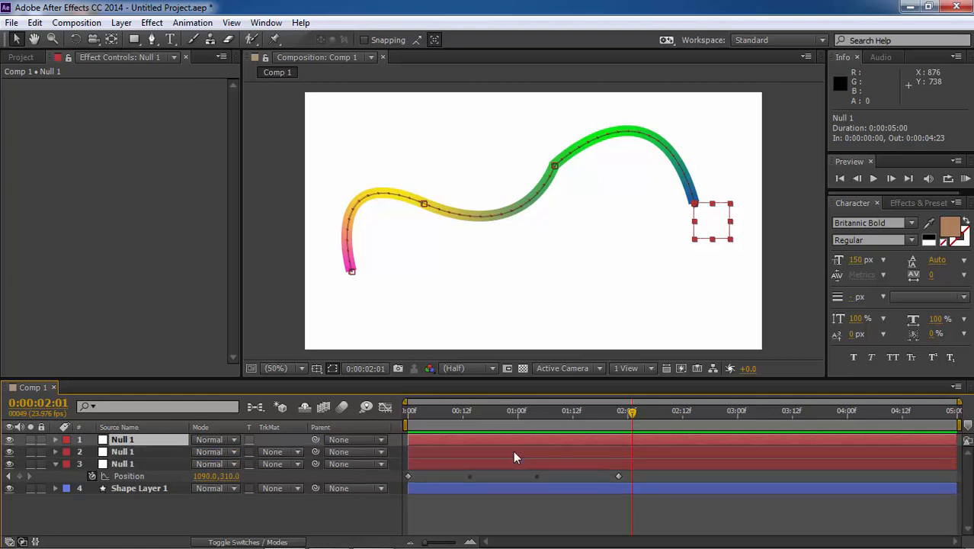
# Step: Stagger the start times of the three null copies, from 0:00:00:08 for the lowest copy to 0:00:01:03 for the topmost
pyautogui.click(431, 411)
pyautogui.moveTo(421, 412); pyautogui.dragTo(446, 413)
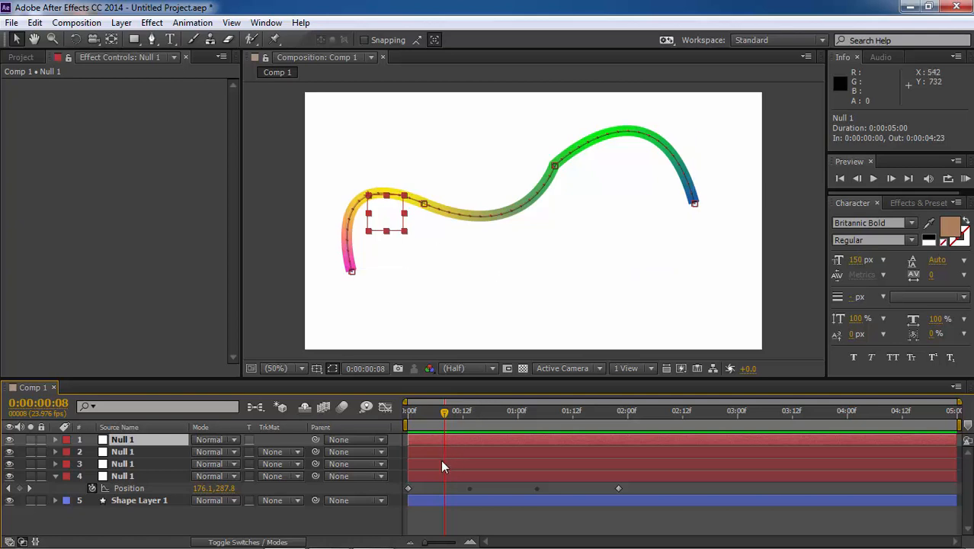
pyautogui.moveTo(441, 464); pyautogui.dragTo(519, 451)
pyautogui.moveTo(459, 444); pyautogui.dragTo(581, 443)
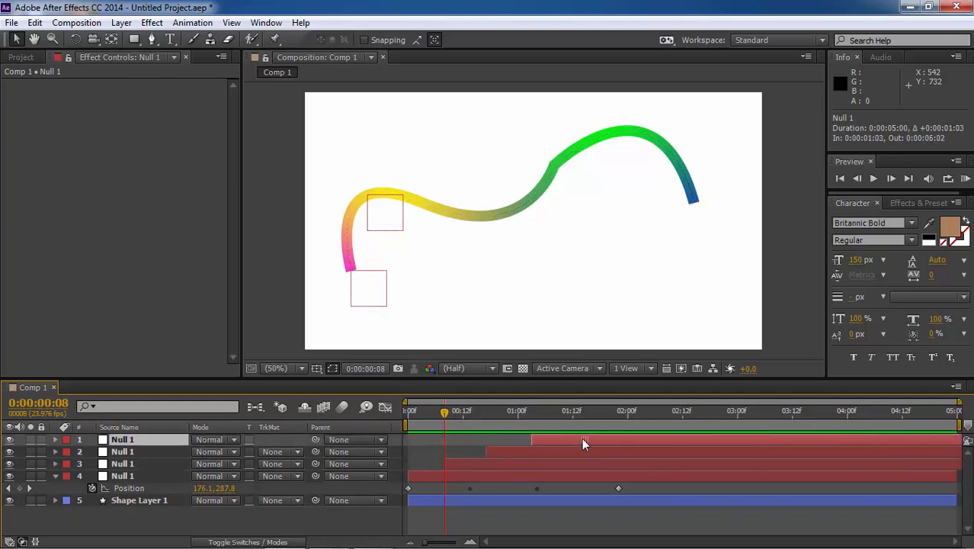
# Step: Review the staggered nulls up to 0:00:02:21, then show the Position property of all four null layers in an enlarged timeline
pyautogui.moveTo(415, 414); pyautogui.dragTo(723, 428)
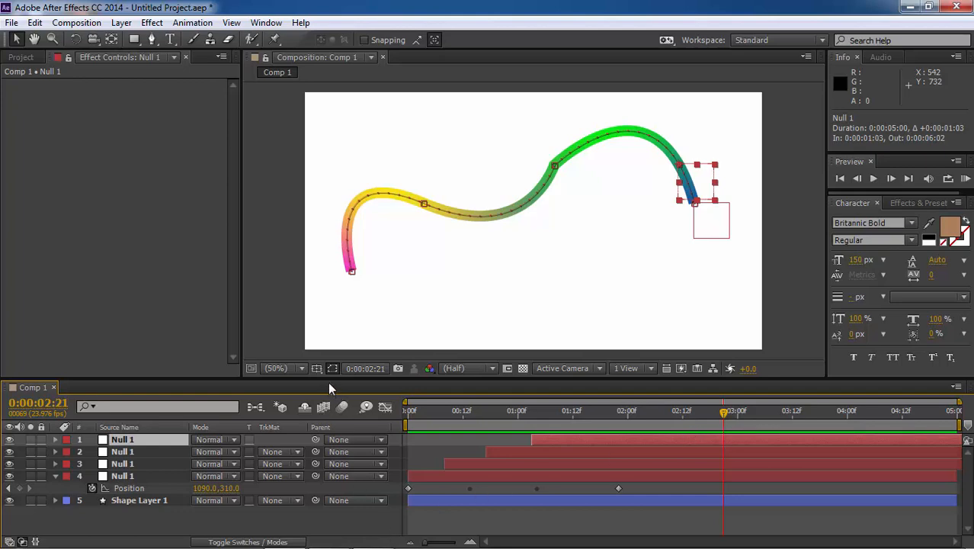
pyautogui.moveTo(330, 379); pyautogui.dragTo(337, 269)
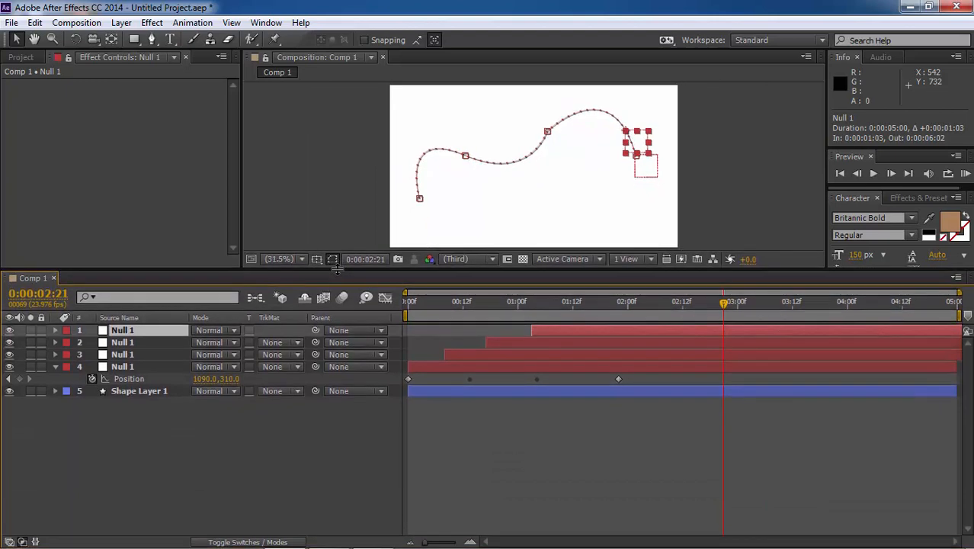
pyautogui.click(150, 363)
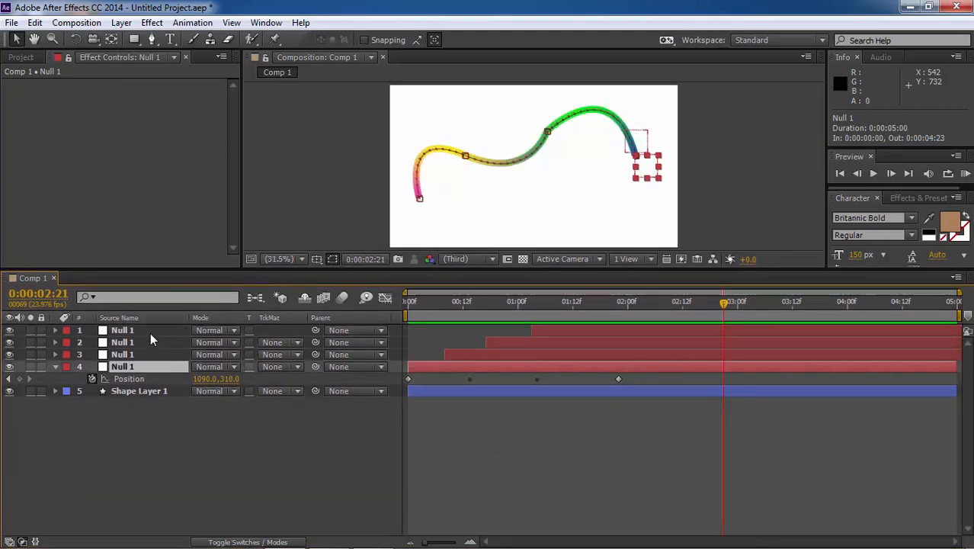
pyautogui.keyDown('shift'); pyautogui.click(148, 329); pyautogui.keyUp('shift')
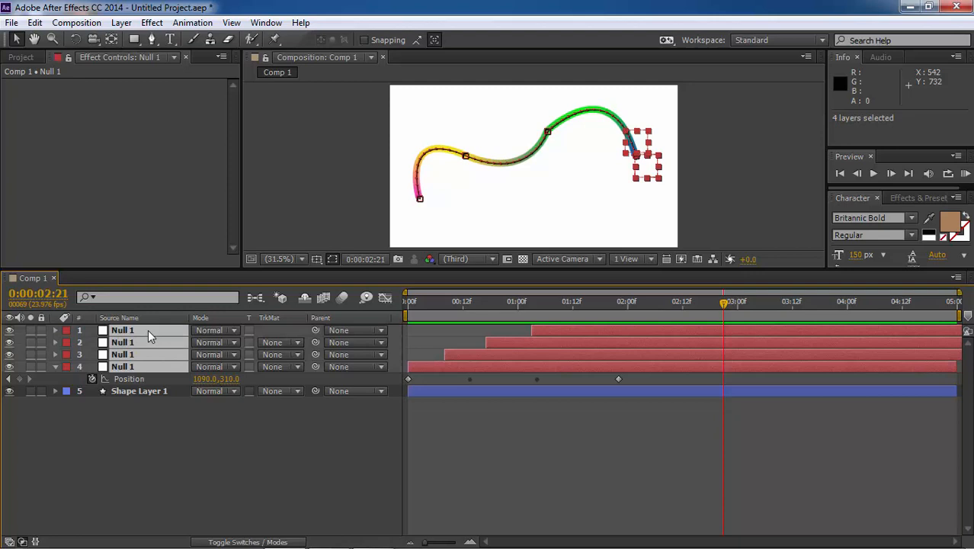
pyautogui.press('u')
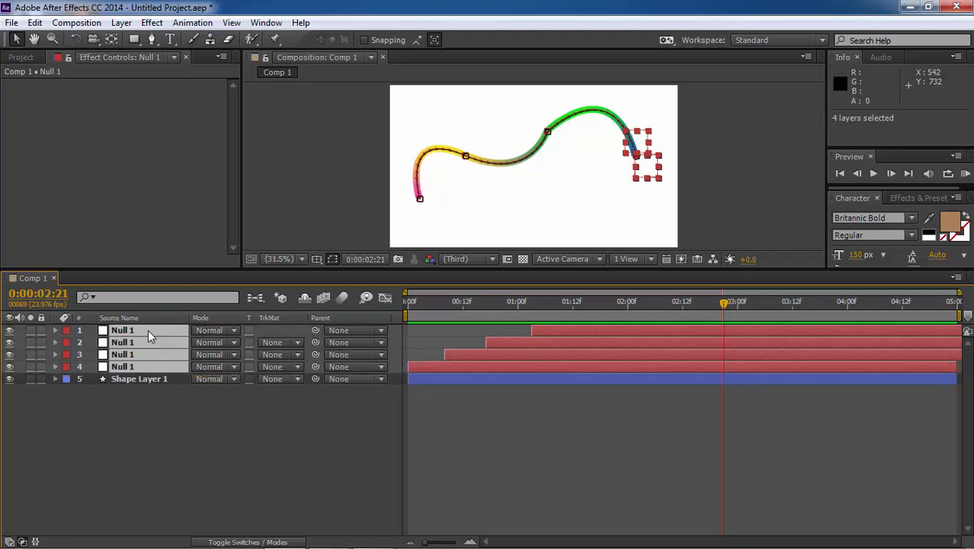
pyautogui.press('p')
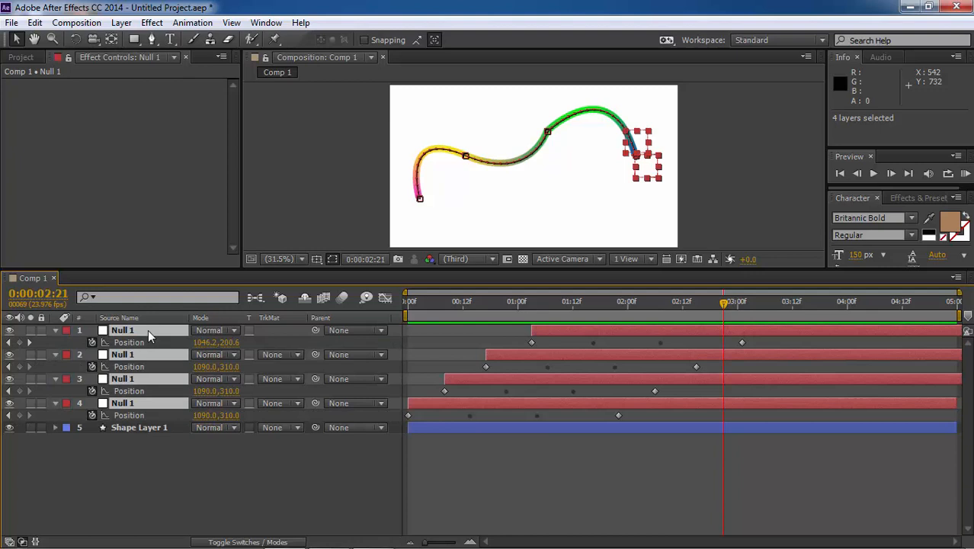
# Step: Expand the shape layer's 4-Color Gradient Positions & Colors properties and enlarge the timeline so the nulls' Position properties are reachable
pyautogui.click(56, 428)
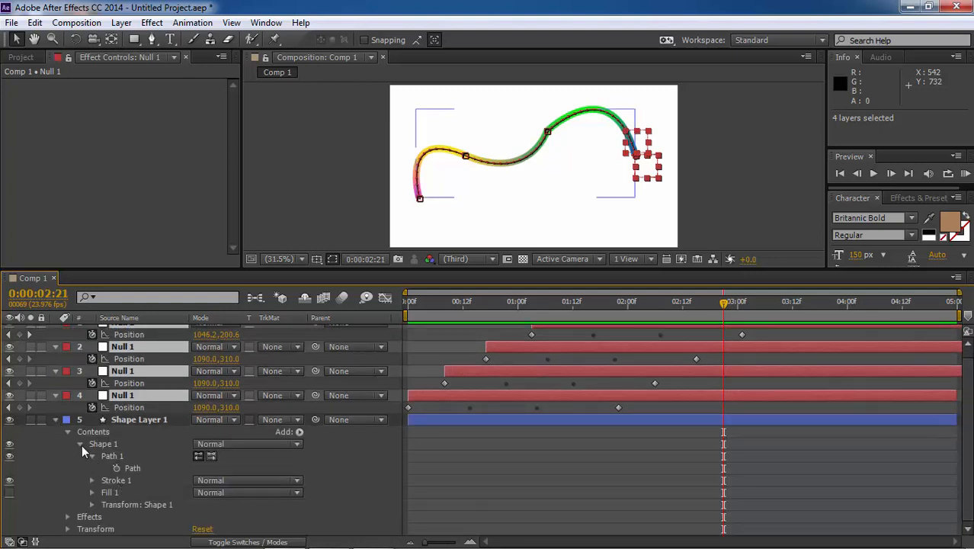
pyautogui.click(82, 444)
pyautogui.click(68, 464)
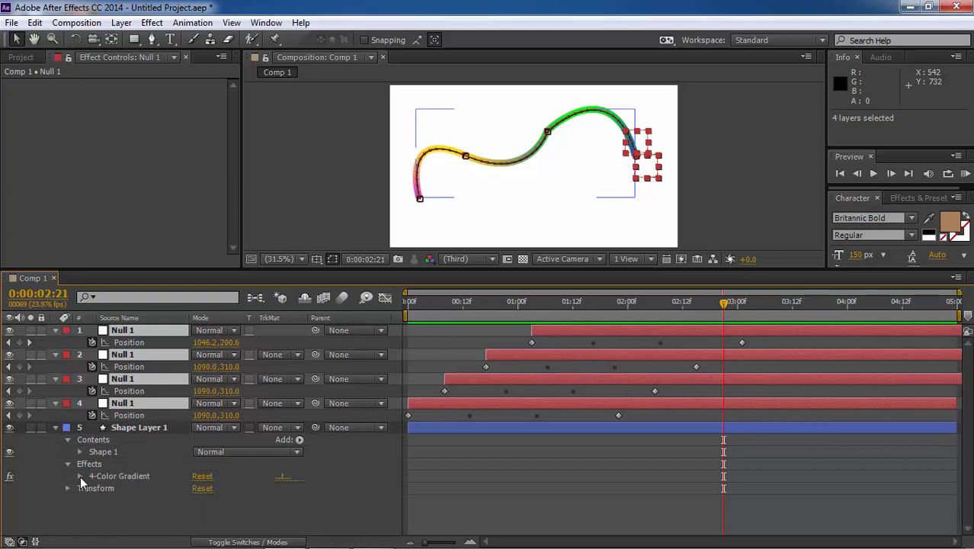
pyautogui.click(81, 475)
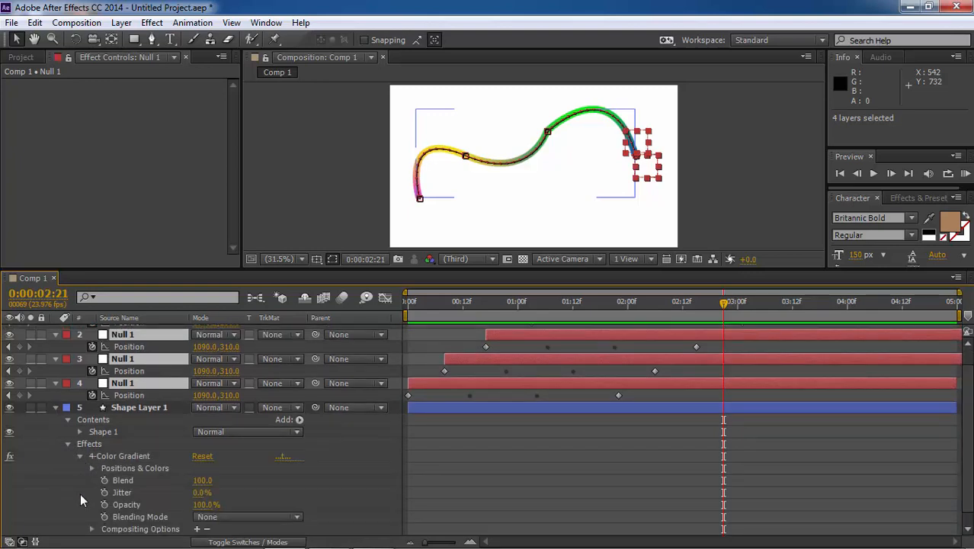
pyautogui.scroll(-1, 80, 493)
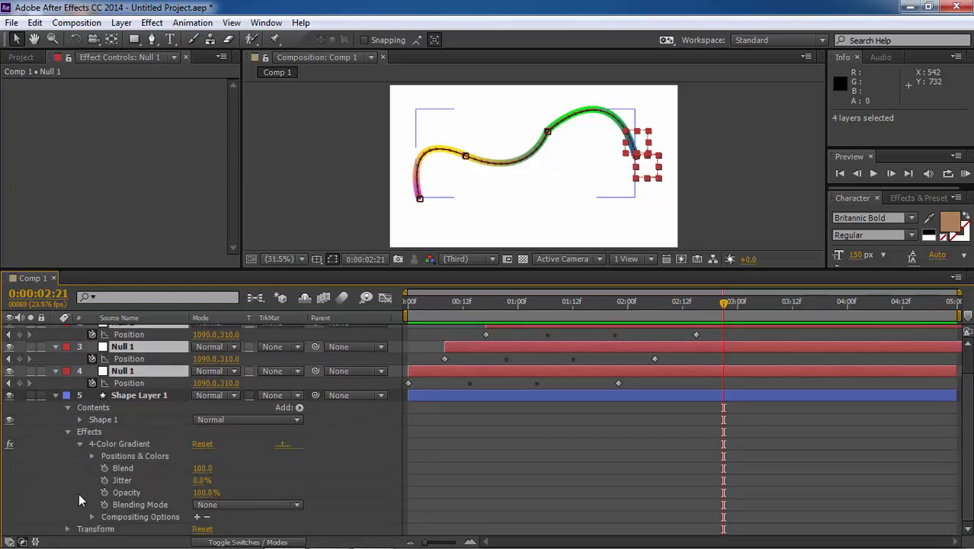
pyautogui.click(92, 456)
pyautogui.scroll(-6, 59, 467)
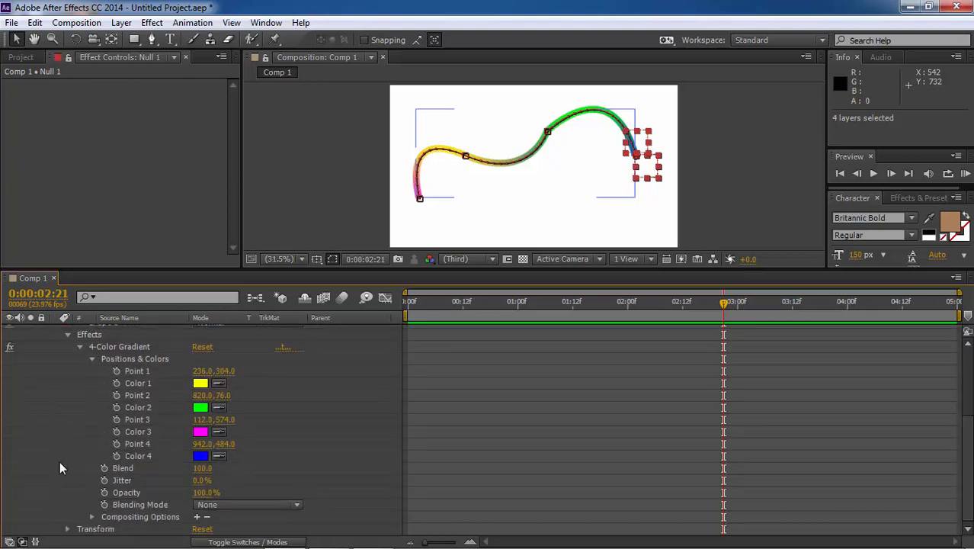
pyautogui.scroll(6, 107, 425)
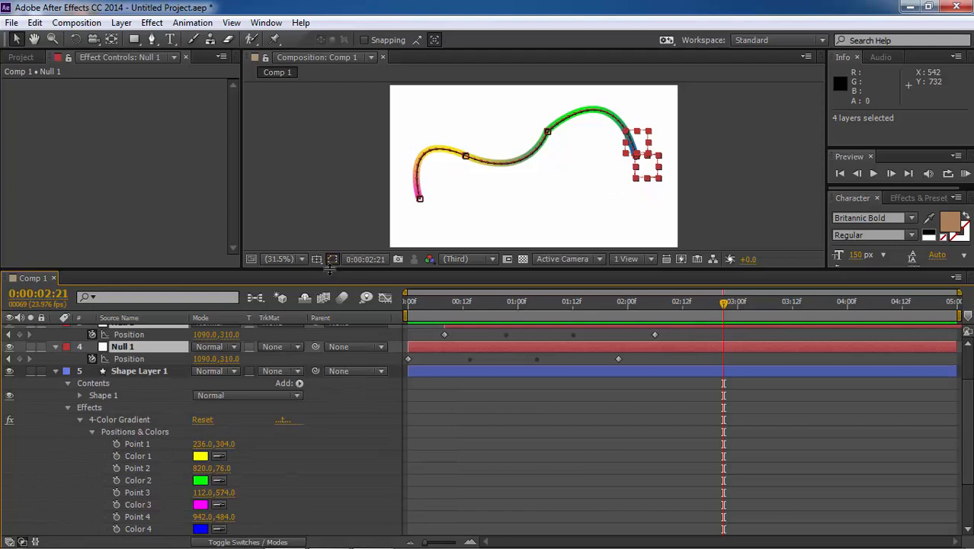
pyautogui.moveTo(329, 269); pyautogui.dragTo(334, 234)
pyautogui.scroll(3, 273, 358)
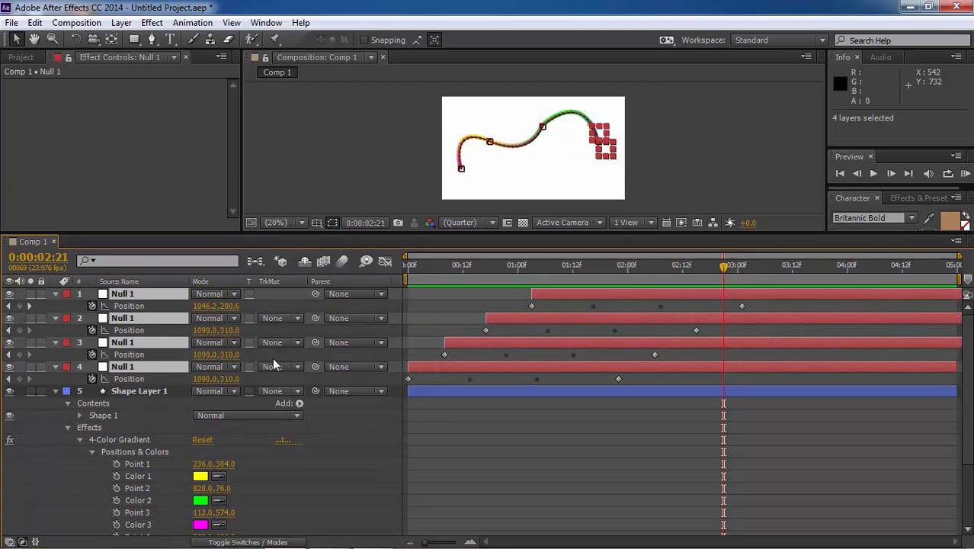
# Step: Add an expression to the gradient's Point 1 that links it to the Position of the lowest null, layer 4
pyautogui.keyDown('alt'); pyautogui.click(117, 467); pyautogui.keyUp('alt')
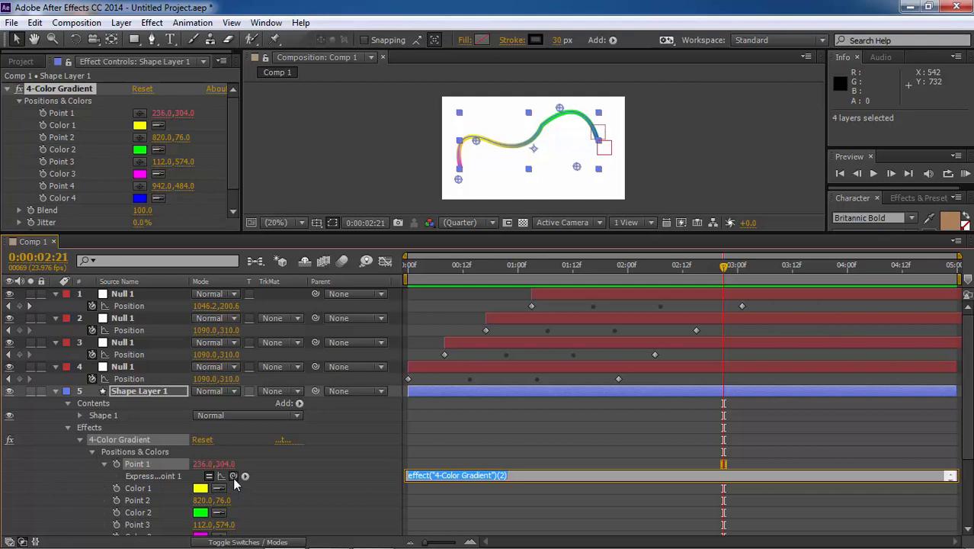
pyautogui.moveTo(232, 478); pyautogui.dragTo(139, 385)
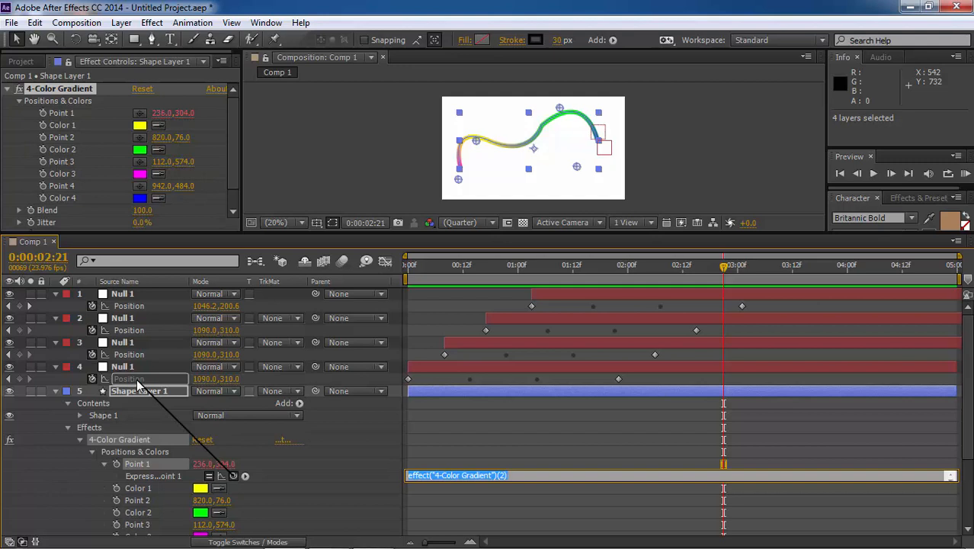
pyautogui.moveTo(138, 383); pyautogui.dragTo(130, 379)
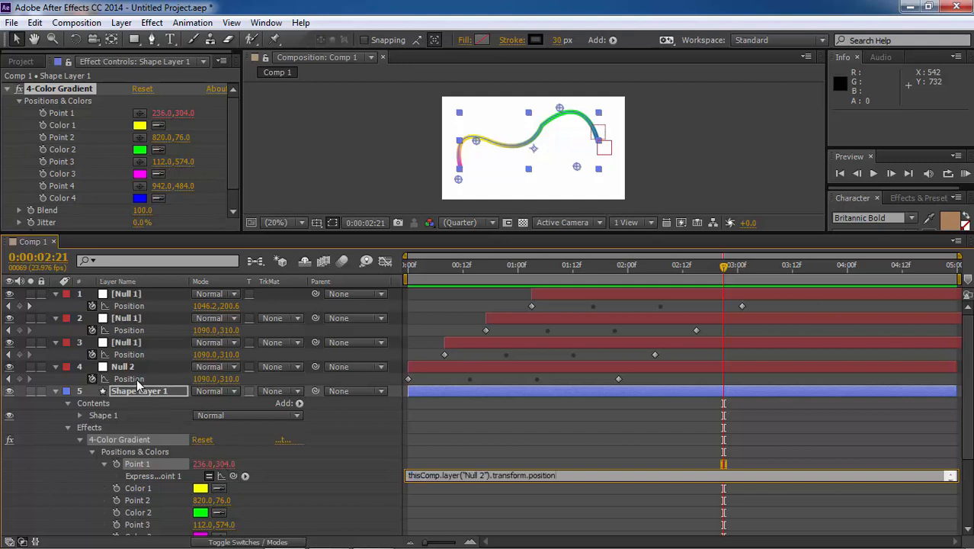
pyautogui.click(452, 437)
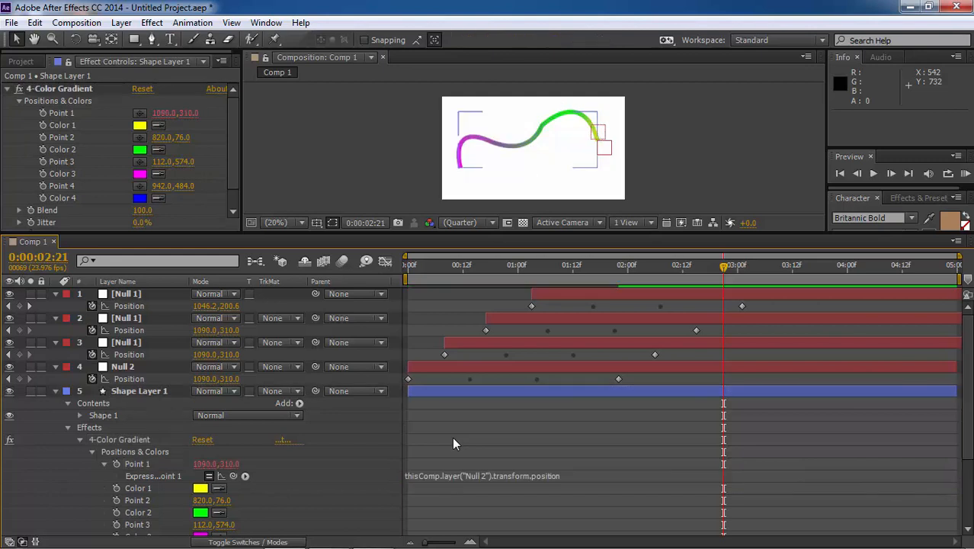
# Step: Scrub from the start to 0:00:01:08 with the 4-Color Gradient effect selected, checking how Point 1 follows the lowest null
pyautogui.click(434, 307)
pyautogui.moveTo(420, 267); pyautogui.dragTo(409, 267)
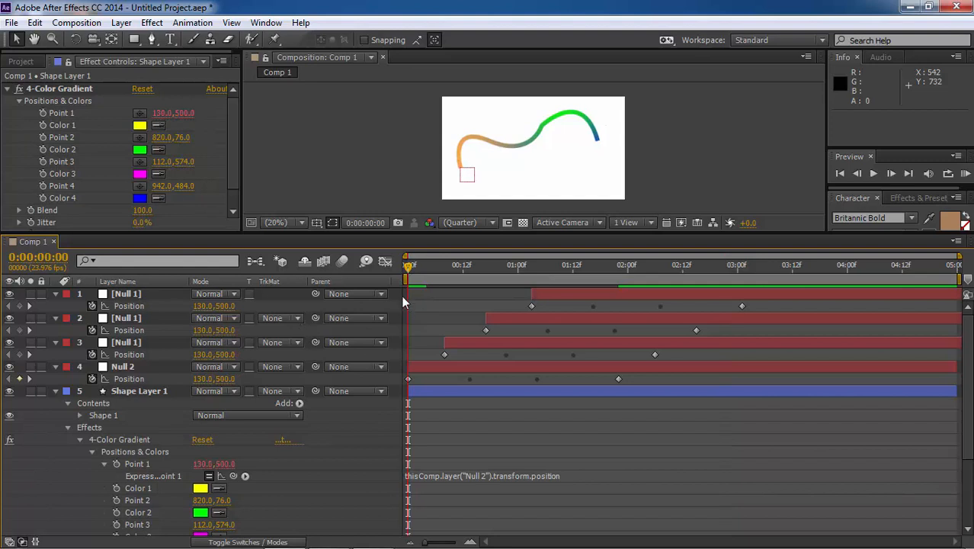
pyautogui.click(138, 418)
pyautogui.click(128, 393)
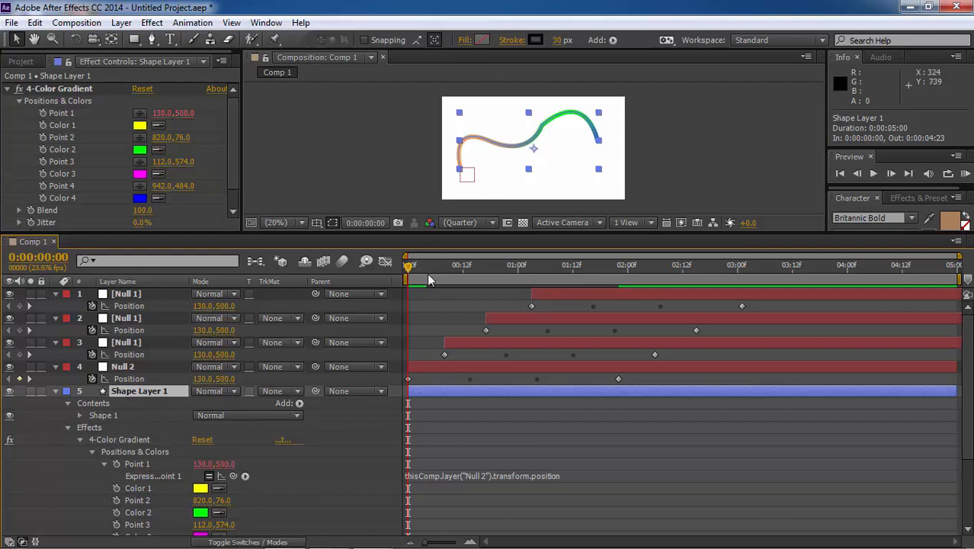
pyautogui.moveTo(410, 269); pyautogui.dragTo(448, 350)
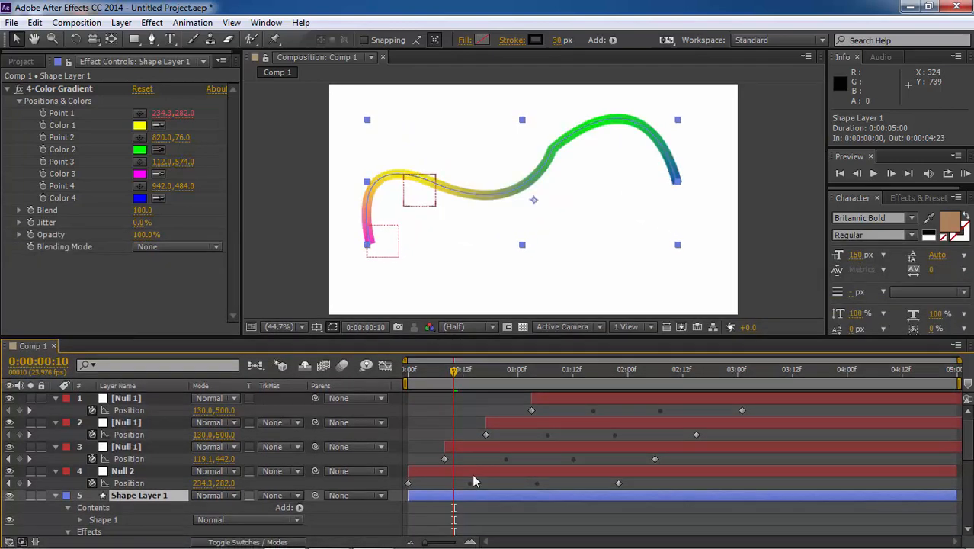
pyautogui.click(55, 90)
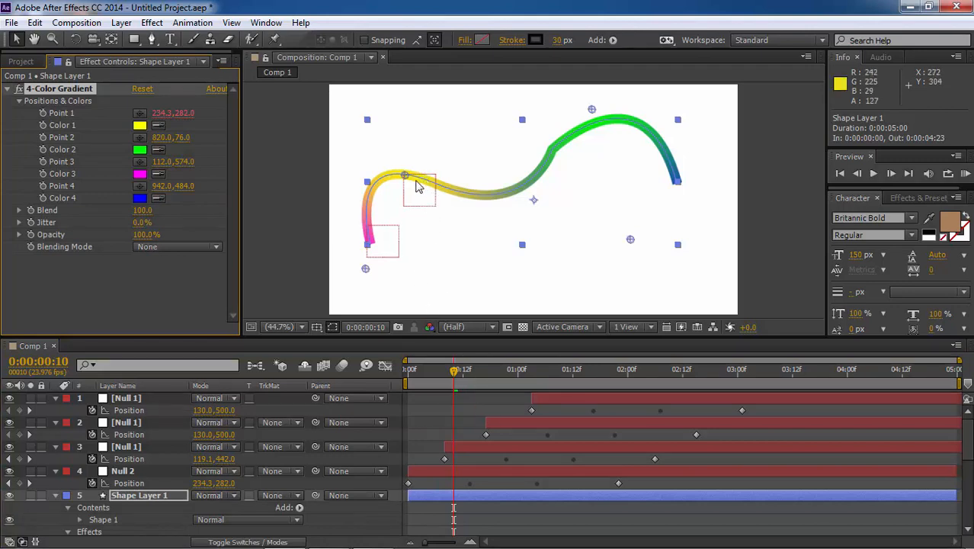
pyautogui.moveTo(455, 372); pyautogui.dragTo(554, 376)
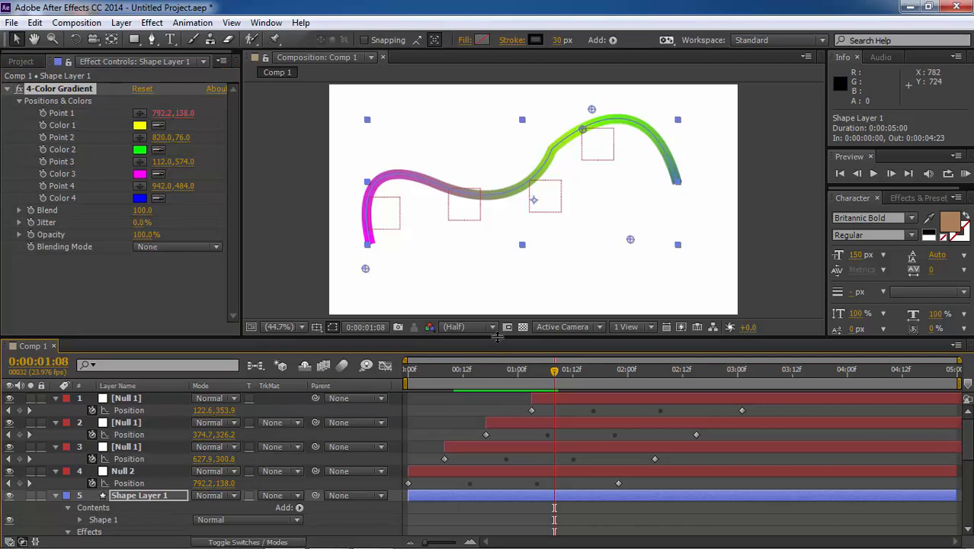
# Step: Add an expression to the gradient's Point 2 that links it to the Position of the null on layer 3
pyautogui.moveTo(498, 337); pyautogui.dragTo(503, 193)
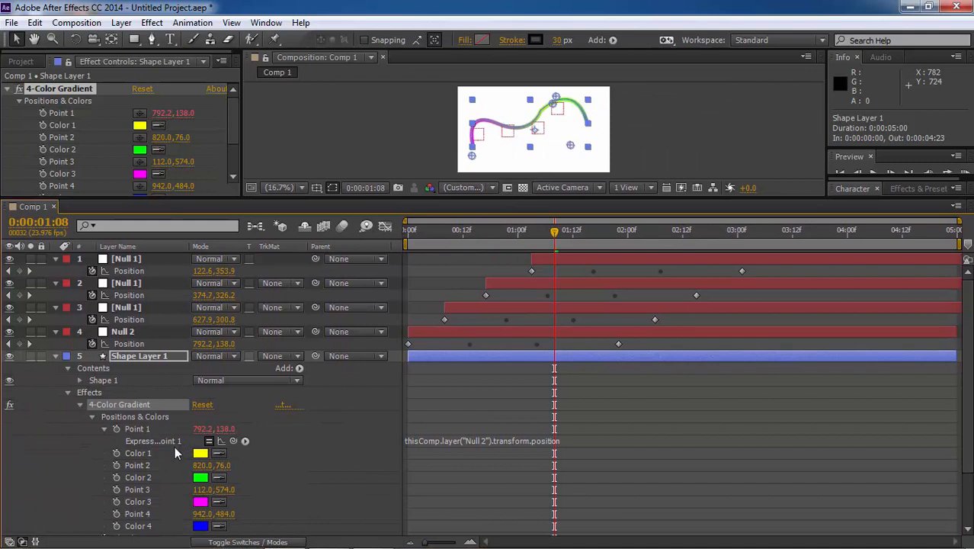
pyautogui.keyDown('alt'); pyautogui.click(117, 467); pyautogui.keyUp('alt')
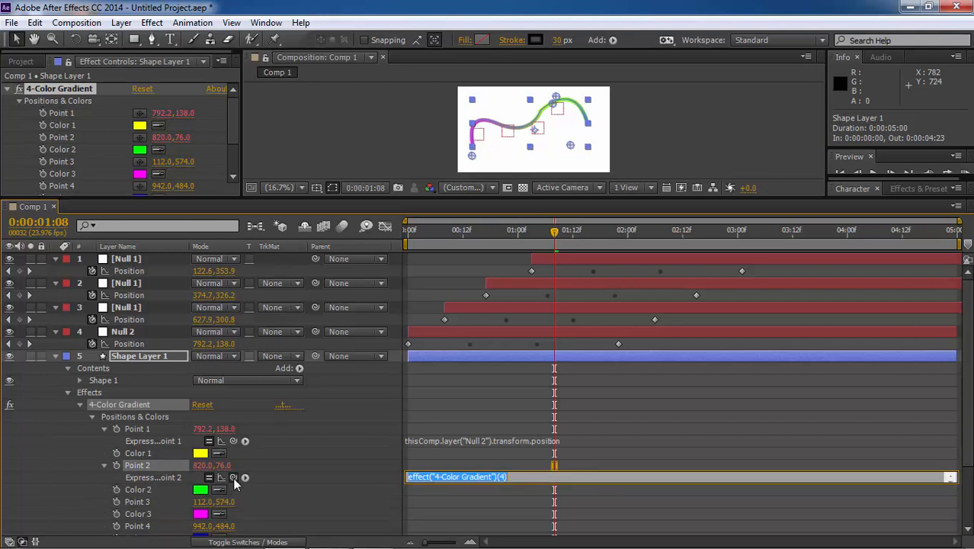
pyautogui.moveTo(233, 477); pyautogui.dragTo(138, 324)
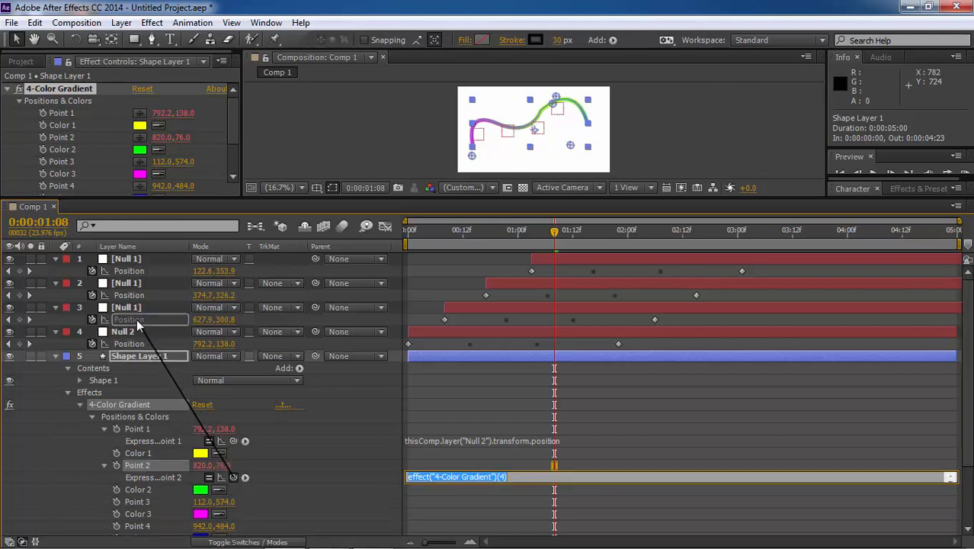
pyautogui.moveTo(137, 324); pyautogui.dragTo(138, 324)
pyautogui.click(467, 400)
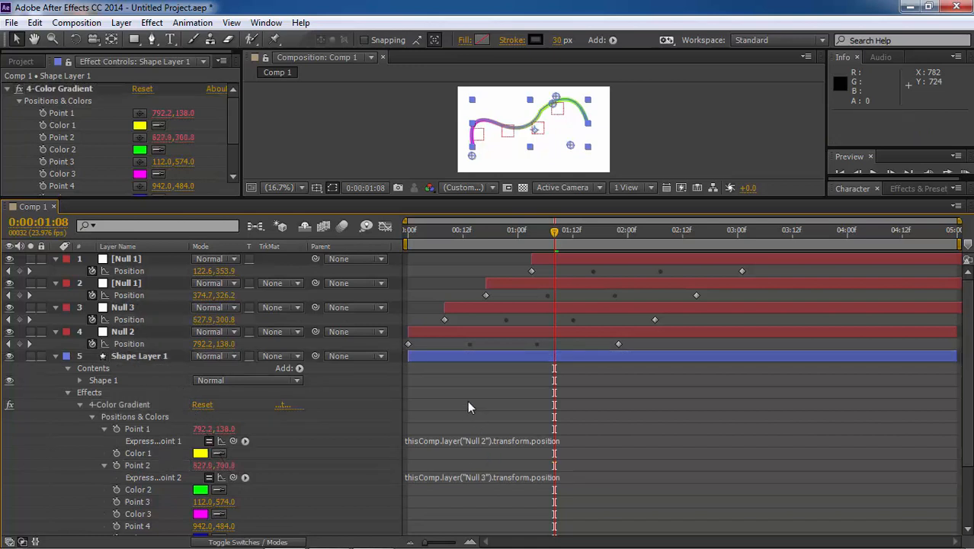
# Step: Add an expression to the gradient's Point 3 that links it to the Position of the null on layer 2
pyautogui.keyDown('alt'); pyautogui.click(117, 503); pyautogui.keyUp('alt')
pyautogui.moveTo(234, 513); pyautogui.dragTo(137, 303)
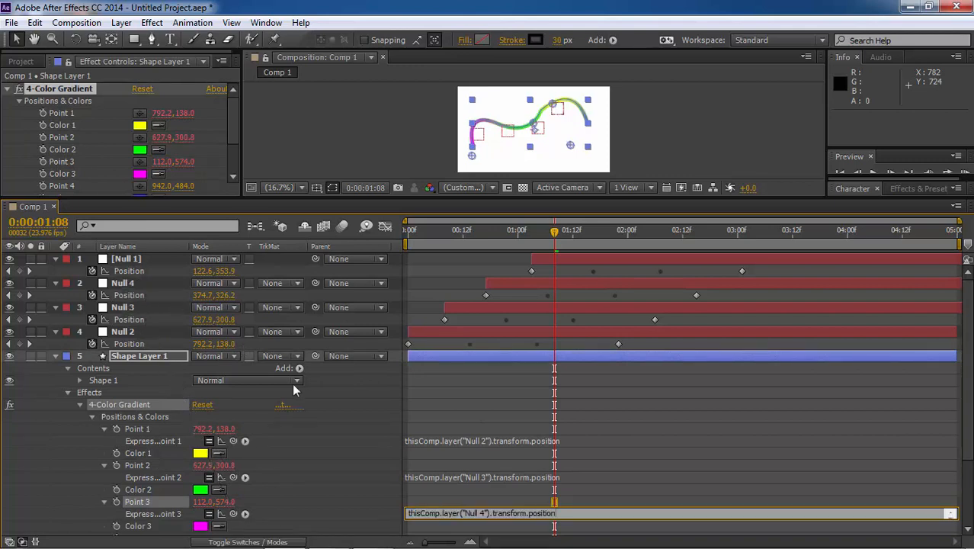
pyautogui.click(432, 404)
# Step: Add an expression to the gradient's Point 4 that links it to the Position of the topmost null
pyautogui.scroll(-1, 174, 490)
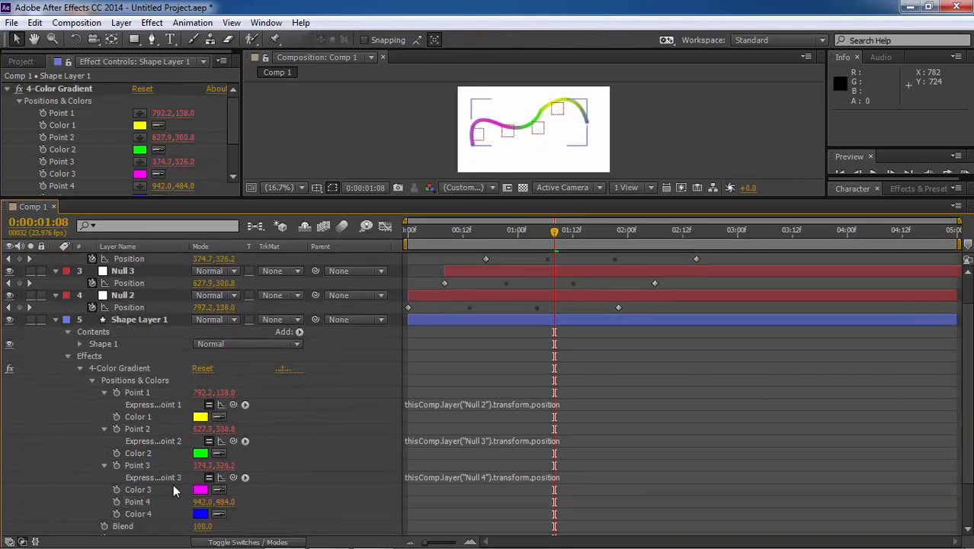
pyautogui.keyDown('alt'); pyautogui.click(117, 502); pyautogui.keyUp('alt')
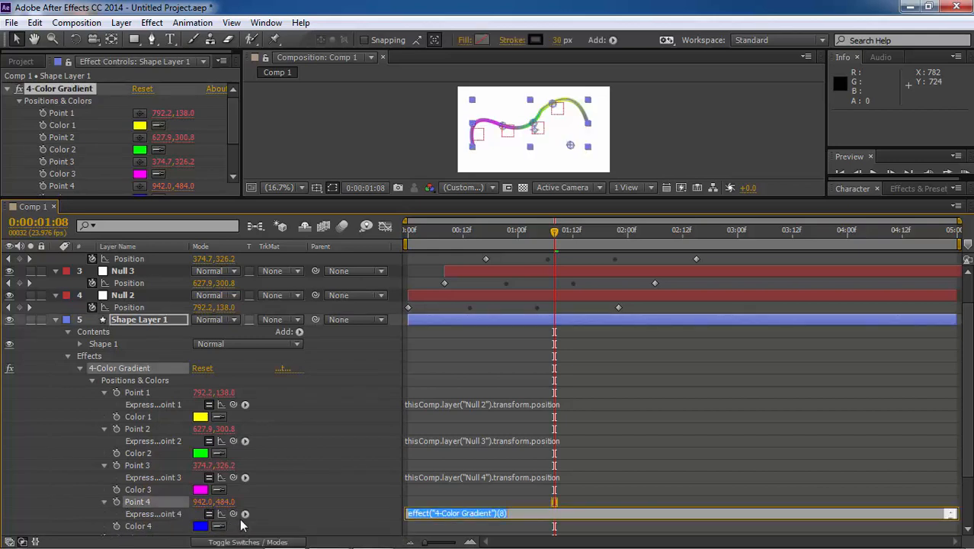
pyautogui.moveTo(233, 514); pyautogui.dragTo(138, 270)
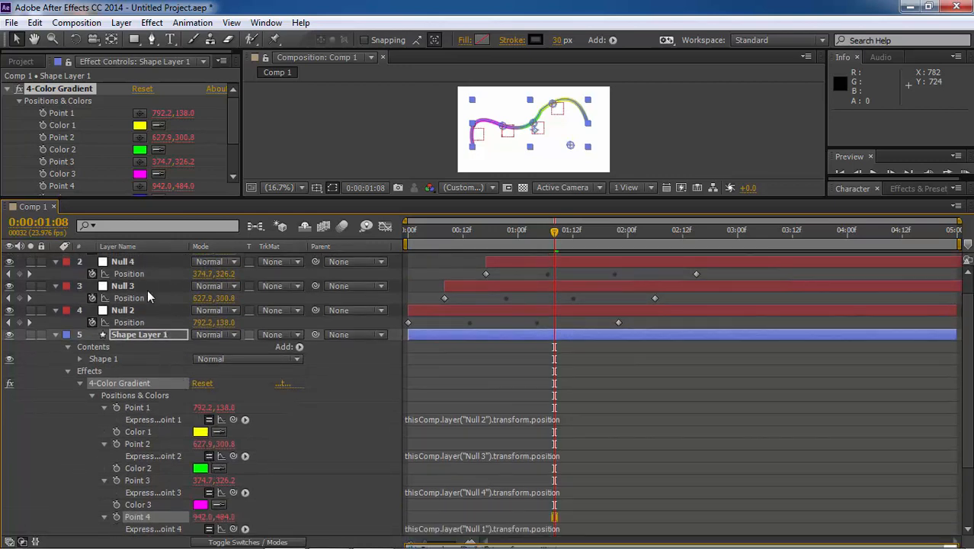
# Step: Collapse the shape layer's properties, enlarge the composition view and preview the gradient animation from 0:00:00:00
pyautogui.click(56, 336)
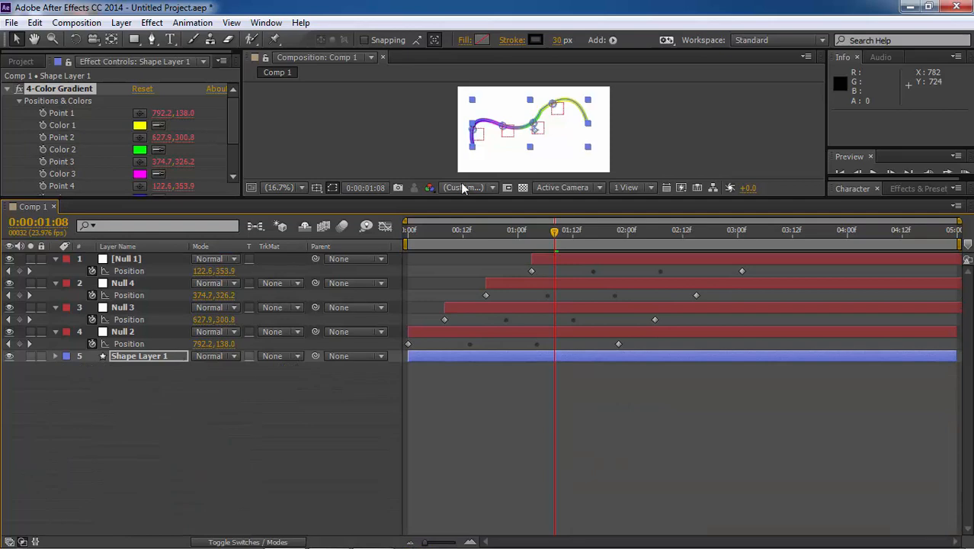
pyautogui.moveTo(455, 198); pyautogui.dragTo(459, 344)
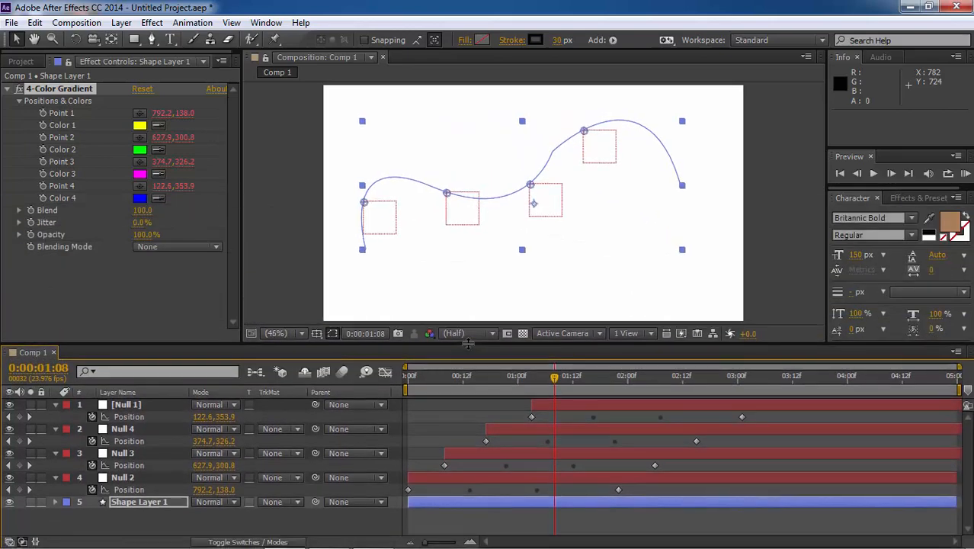
pyautogui.moveTo(431, 379); pyautogui.dragTo(398, 384)
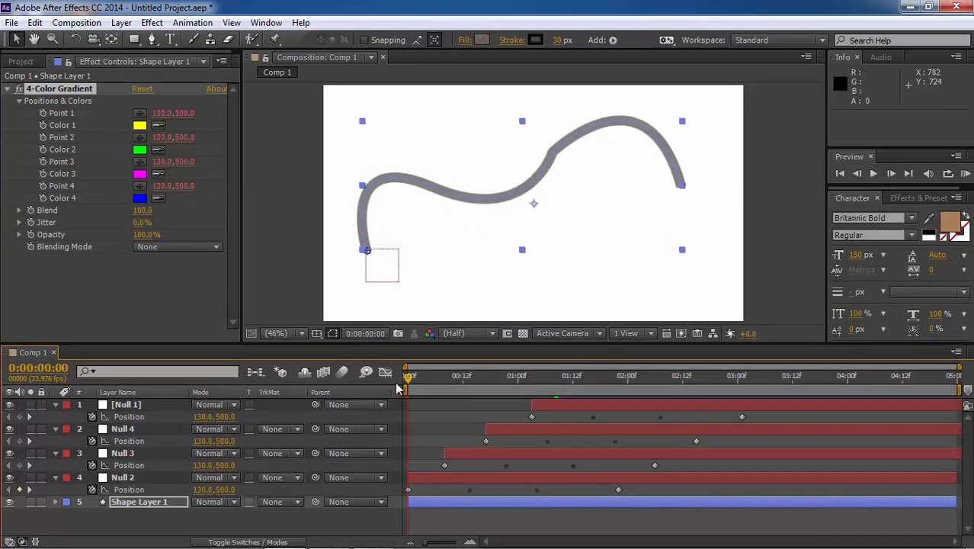
pyautogui.press('space')
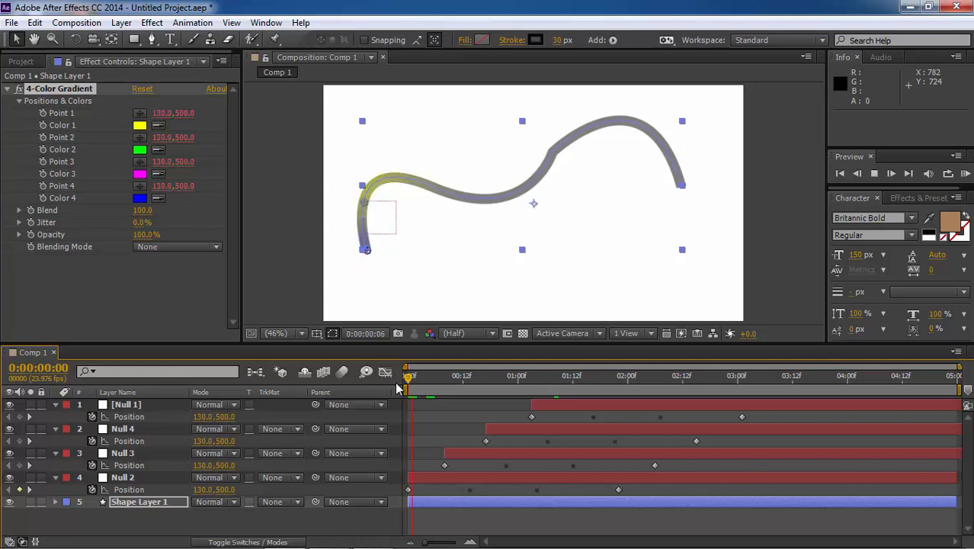